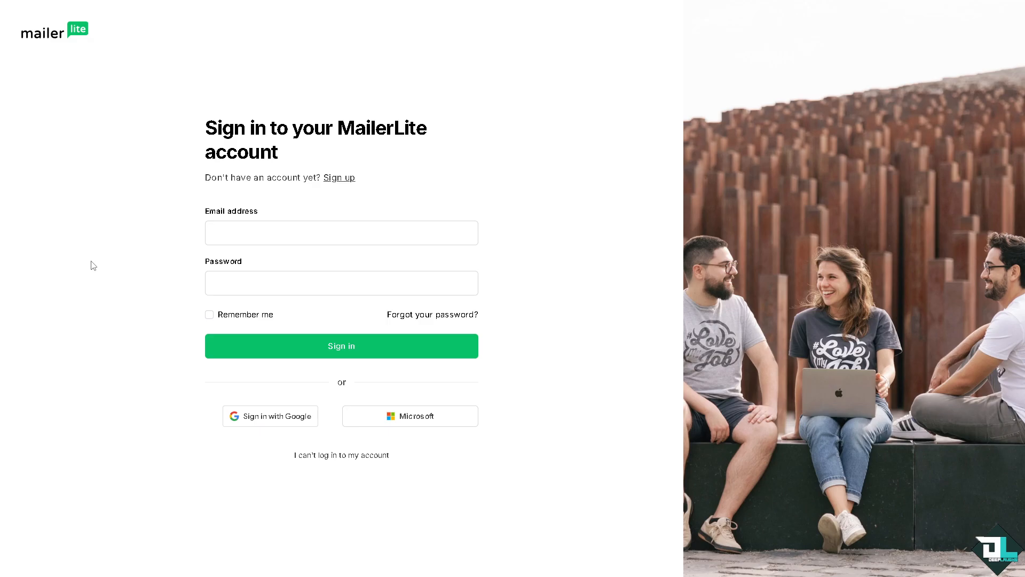
Step: Open the sign-up page for a new MailerLite account
click(339, 177)
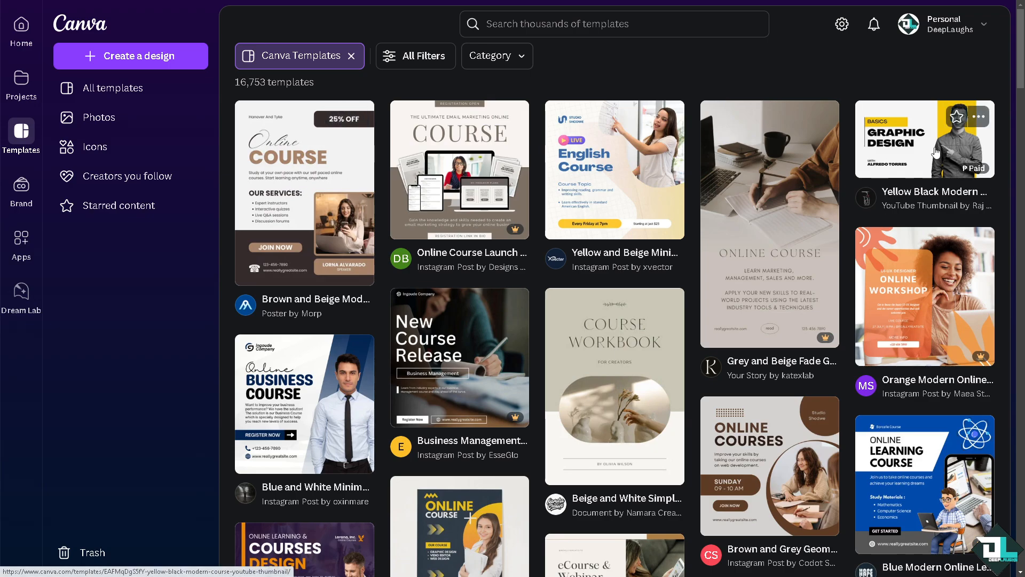
Step: In Canva, open the Blue and White Minimalist Online Business Course Instagram Post template for customization
click(299, 388)
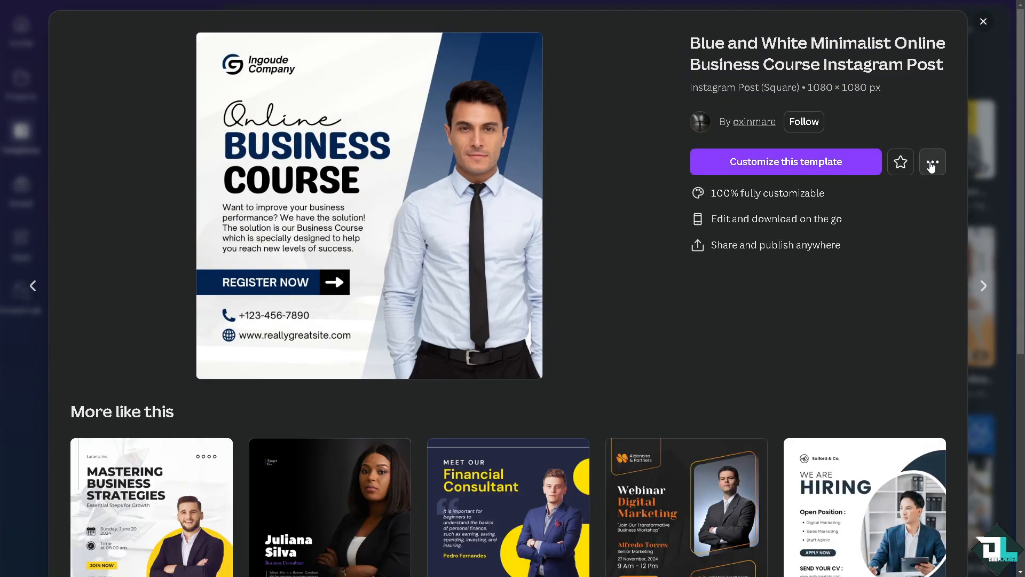
click(821, 166)
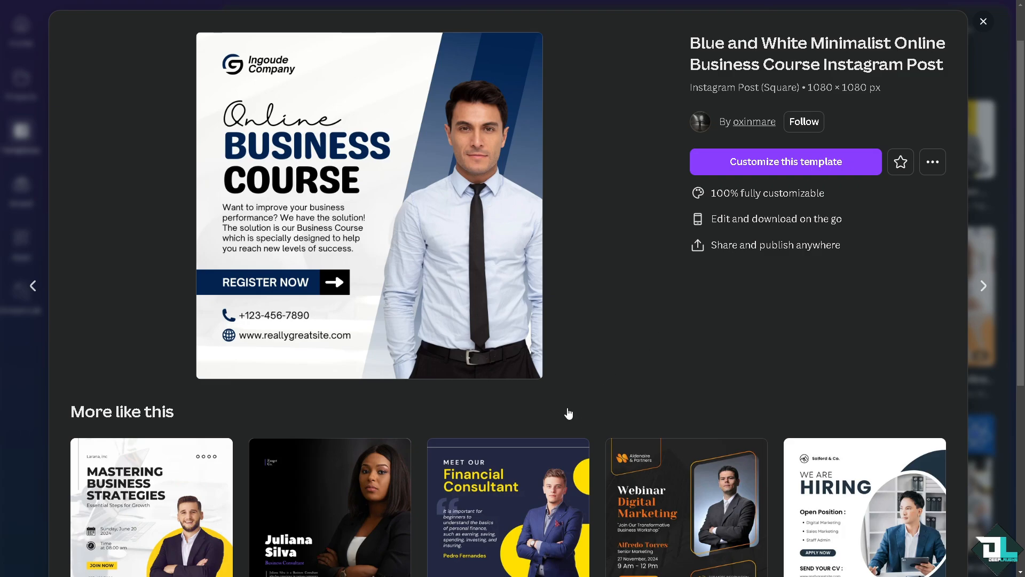
scroll(567, 411, down, 1)
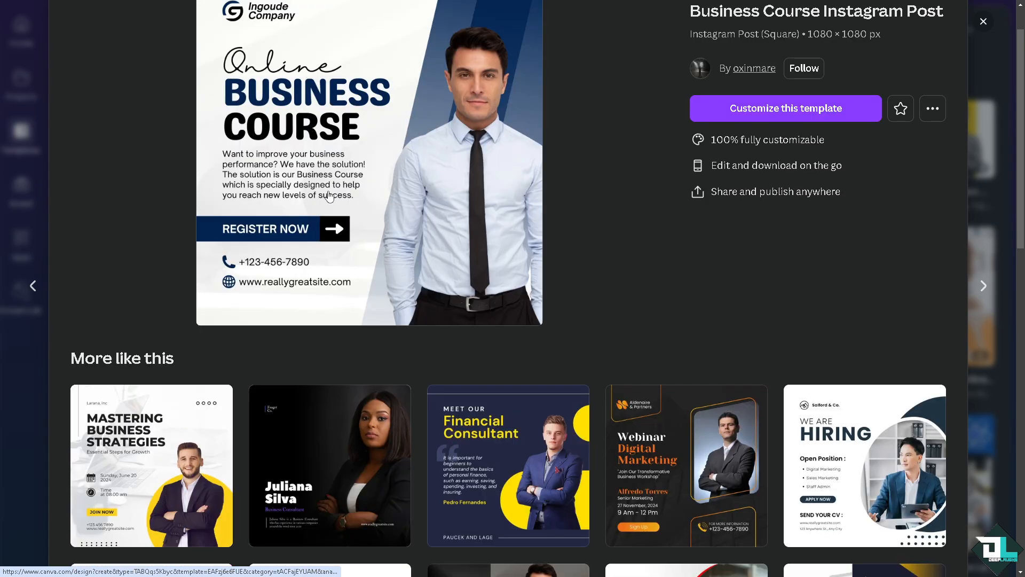
scroll(337, 191, up, 1)
click(819, 165)
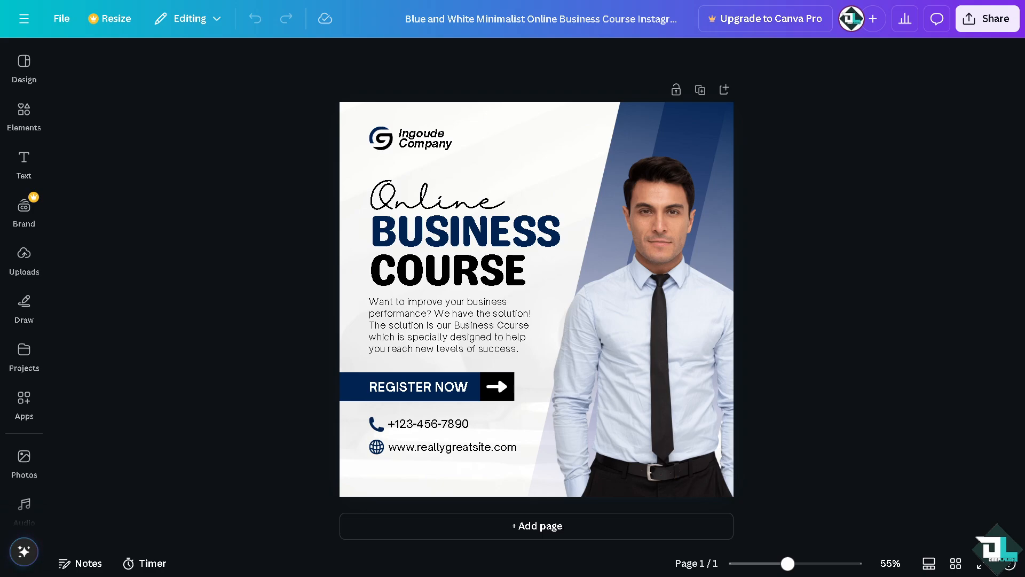
Step: Rename the design to "How to Sell Digital Products on Mailerlite"
click(478, 20)
text(How to Sell Digital Products on Mailerlite)
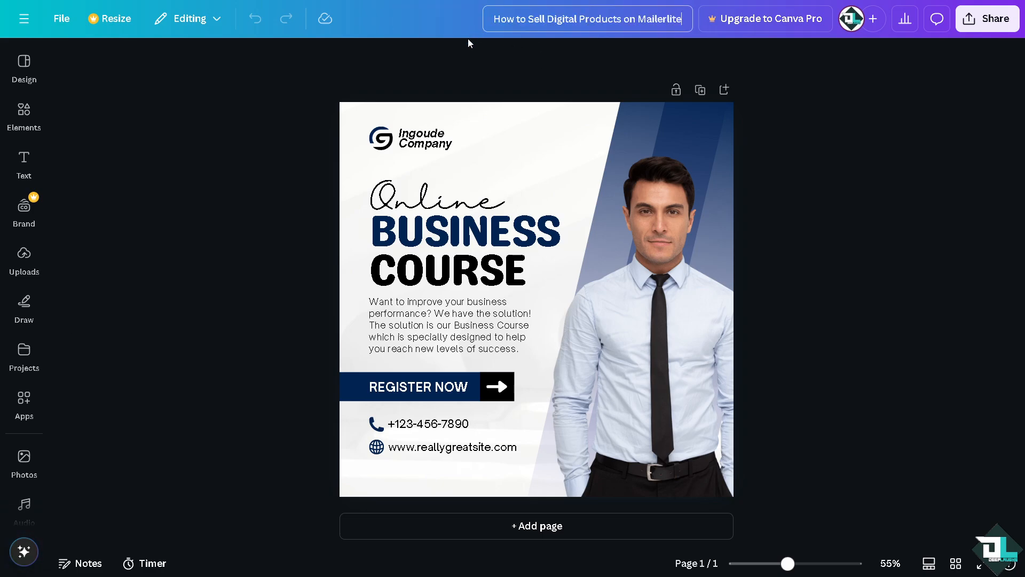
click(443, 274)
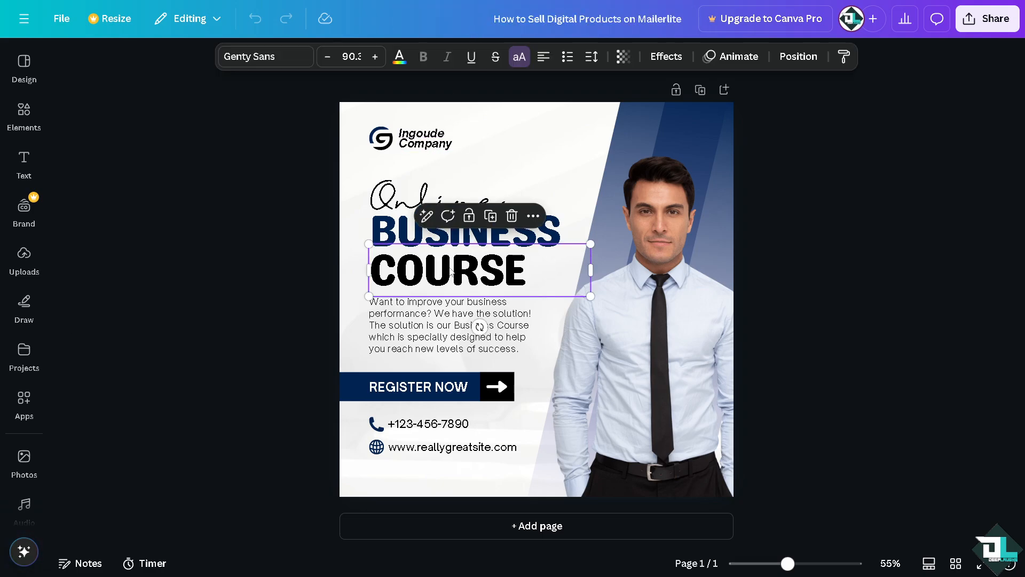
Step: Replace the description paragraph under the COURSE heading with "How to Sell Digital Products on Mailerlite"
click(438, 330)
click(438, 330)
text(How to Sell Digital Products on Mailerlite)
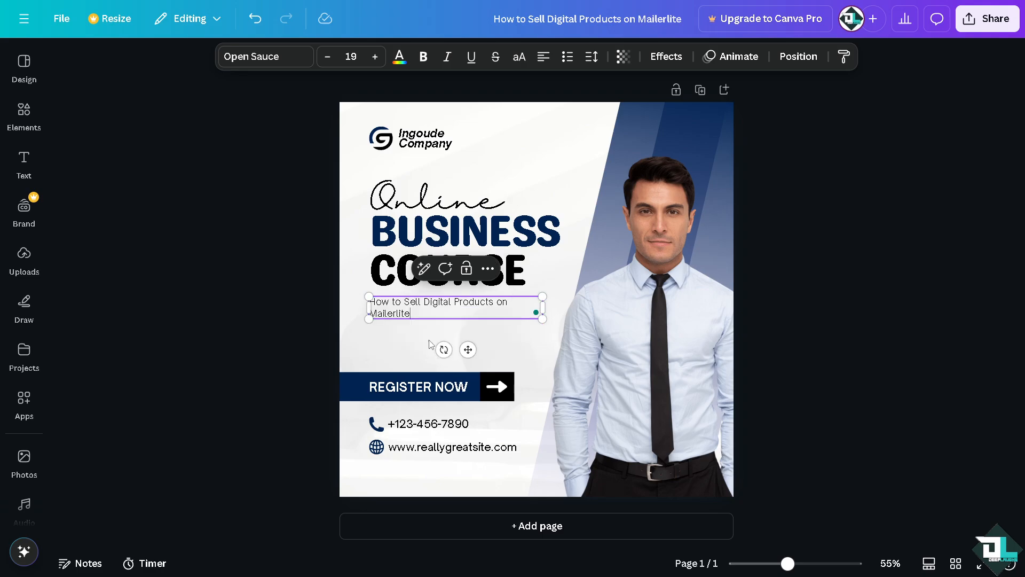
click(438, 198)
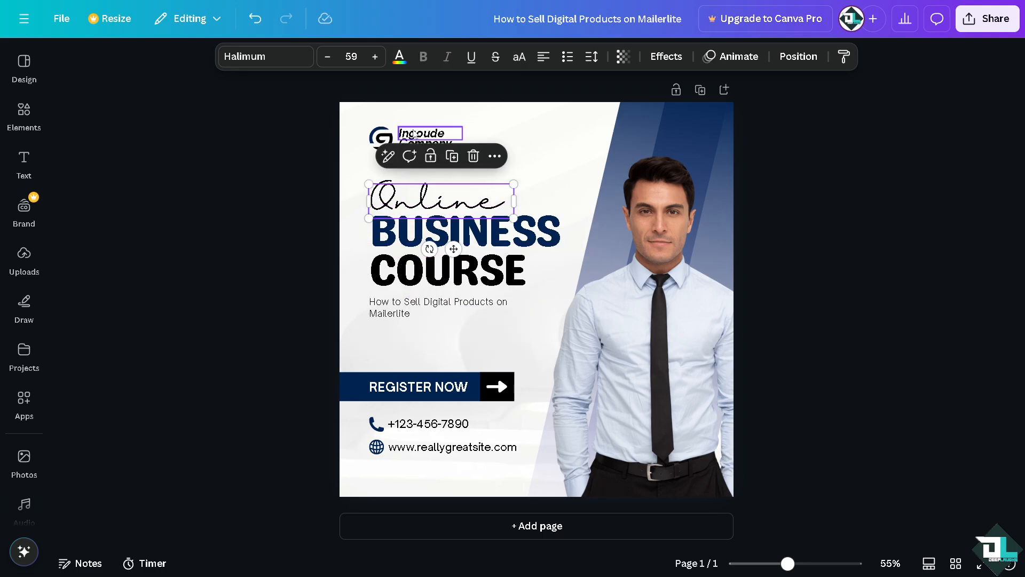
Step: Add the DeepLaughs logo image to the design and delete the template's original company logo icon
click(24, 304)
click(577, 295)
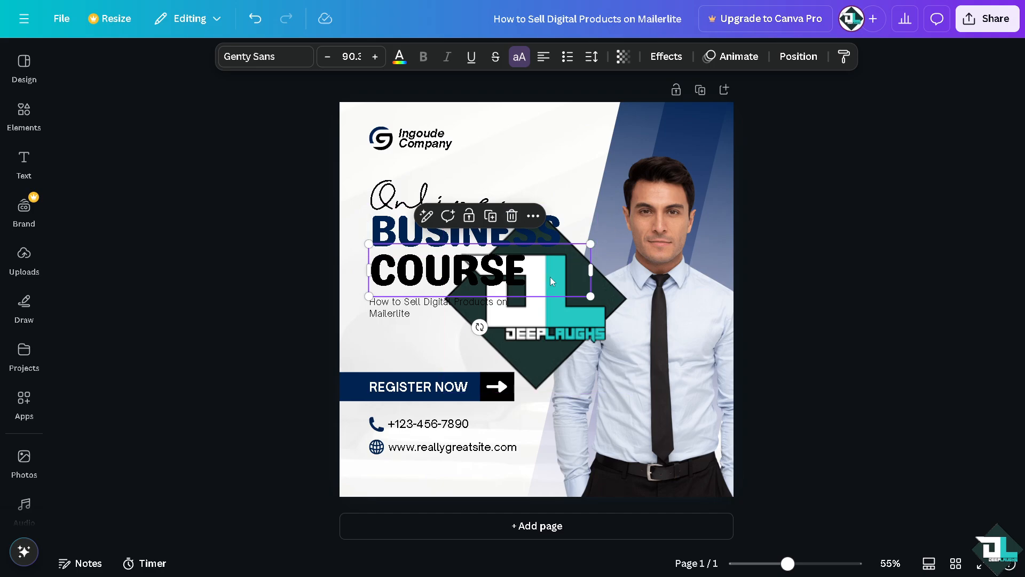
drag(549, 277, 567, 140)
click(384, 149)
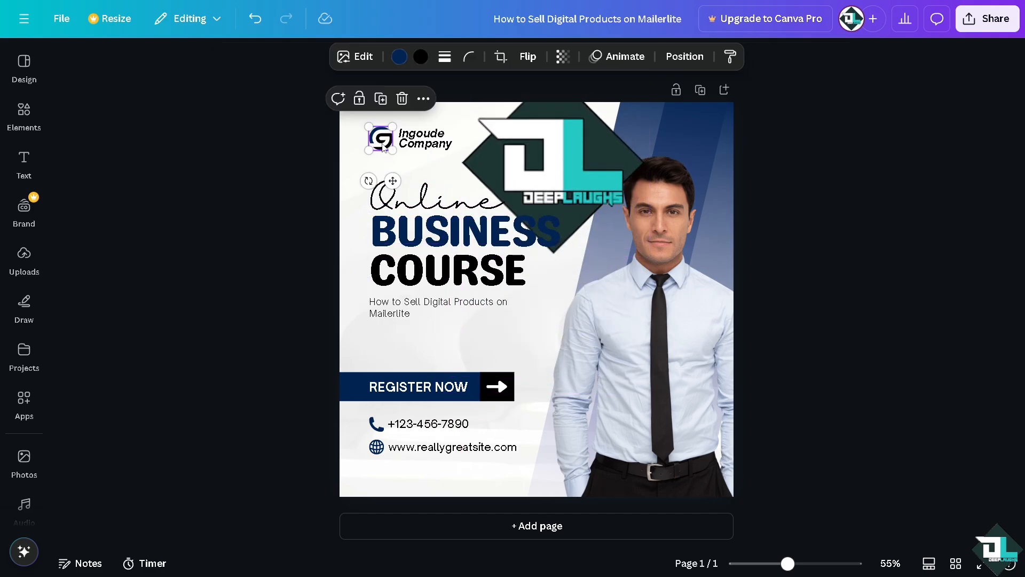
key(Delete)
Step: Shrink the DeepLaughs logo and place it in the upper-left corner of the design
click(640, 248)
drag(648, 257, 565, 171)
drag(514, 138, 410, 167)
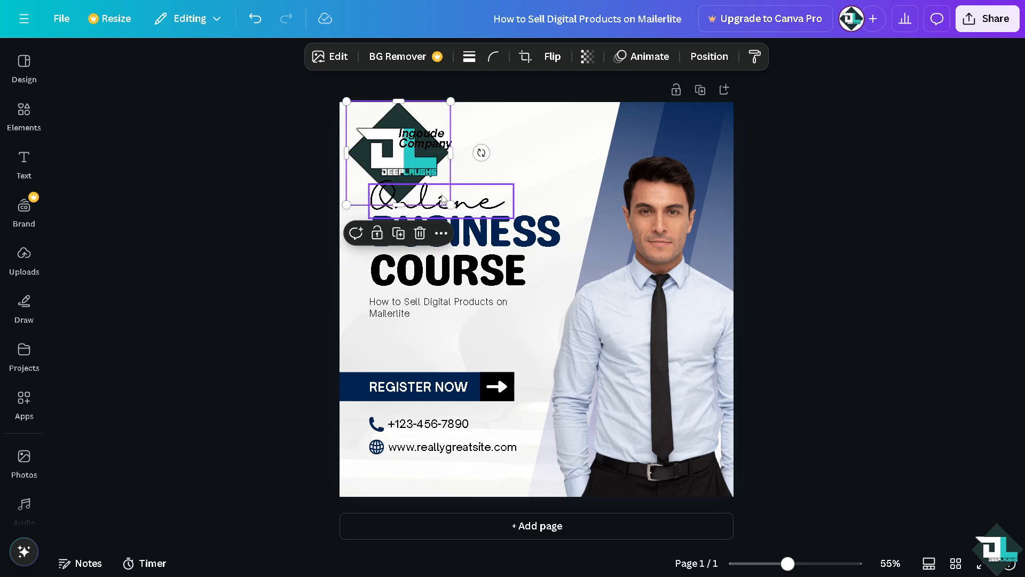
drag(451, 201, 387, 163)
Step: Replace the company name lines with "DEEP" and "LAUGHS" and position them beside the logo
drag(430, 135, 469, 143)
click(469, 131)
click(470, 133)
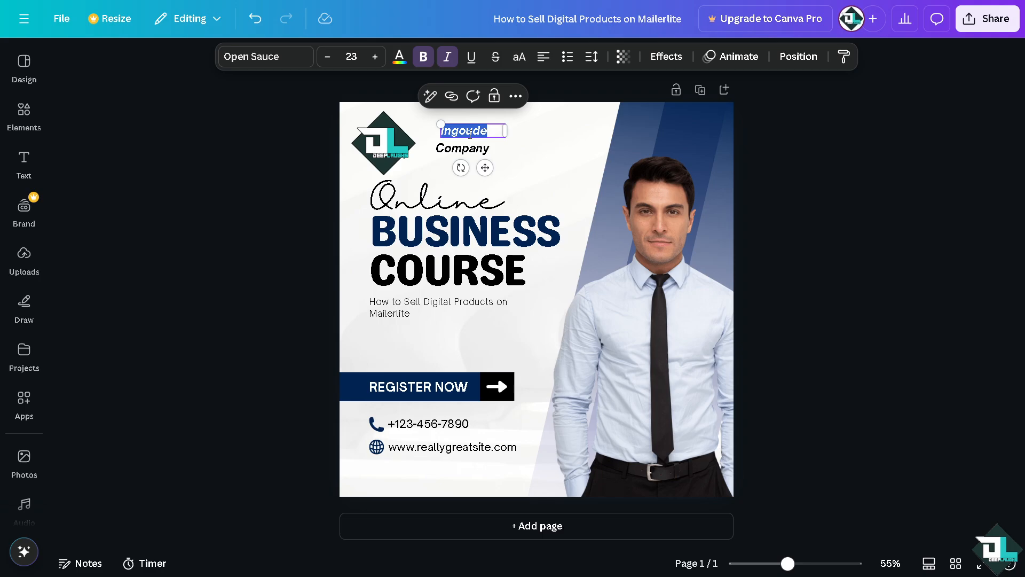
text(DEEP)
click(464, 149)
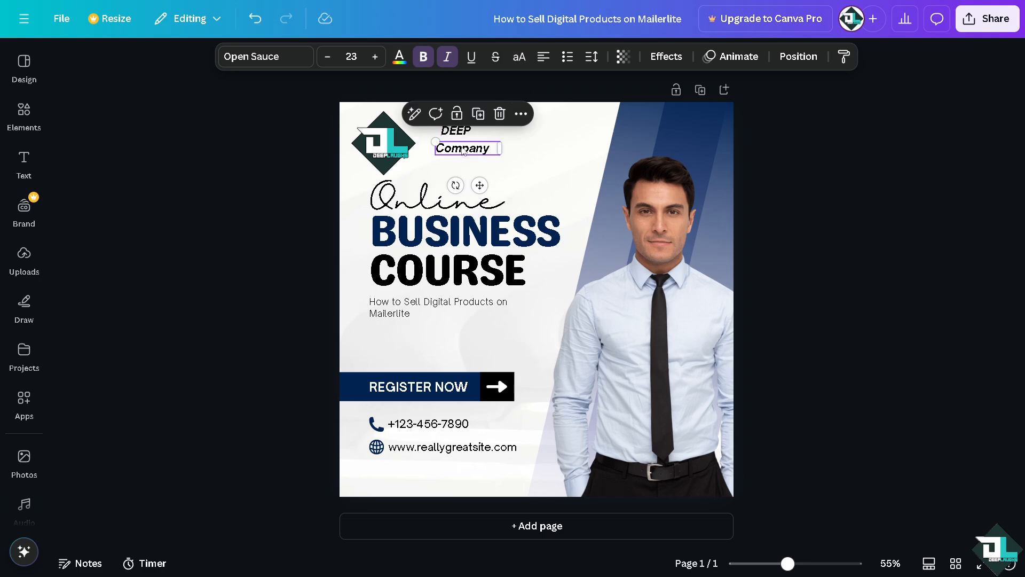
click(463, 150)
text(LAUGHS)
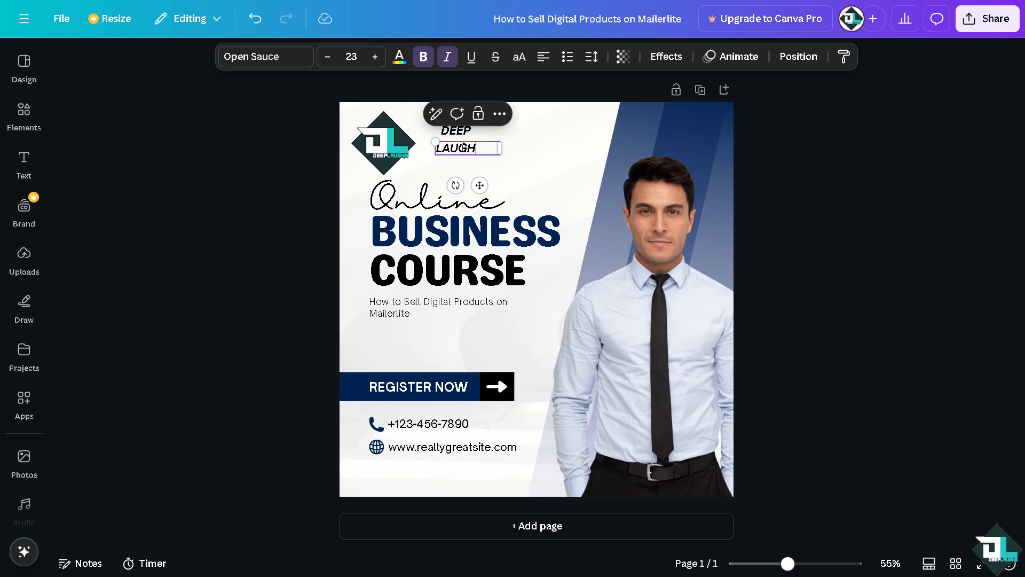
click(575, 158)
mouse_move(447, 131)
mouse_down()
mouse_move(428, 131)
mouse_move(436, 148)
mouse_move(446, 128)
mouse_up()
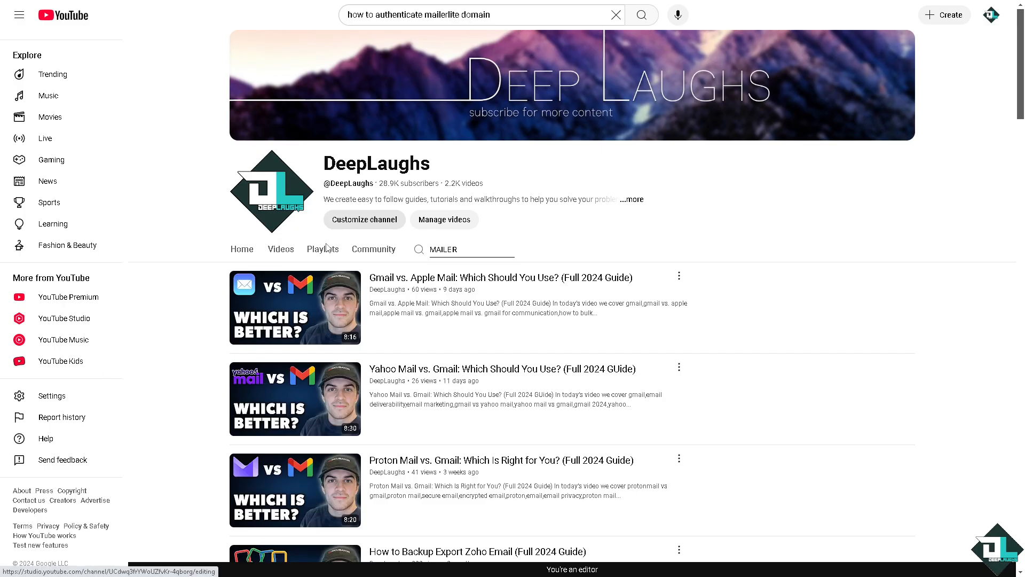
Step: On the DeepLaughs YouTube channel page, copy the channel URL from the About details
click(638, 200)
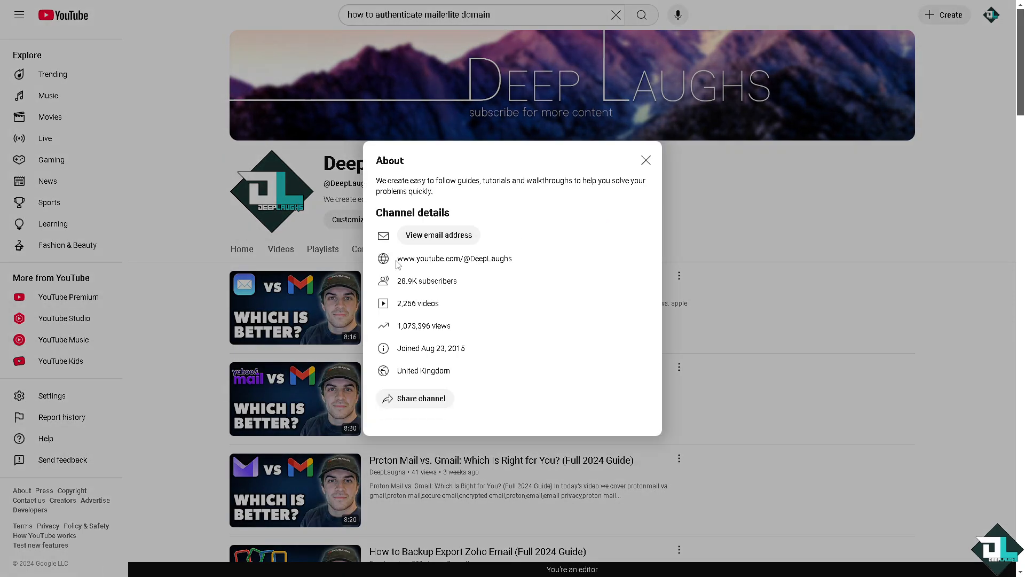
drag(397, 258, 515, 263)
key(ctrl+c)
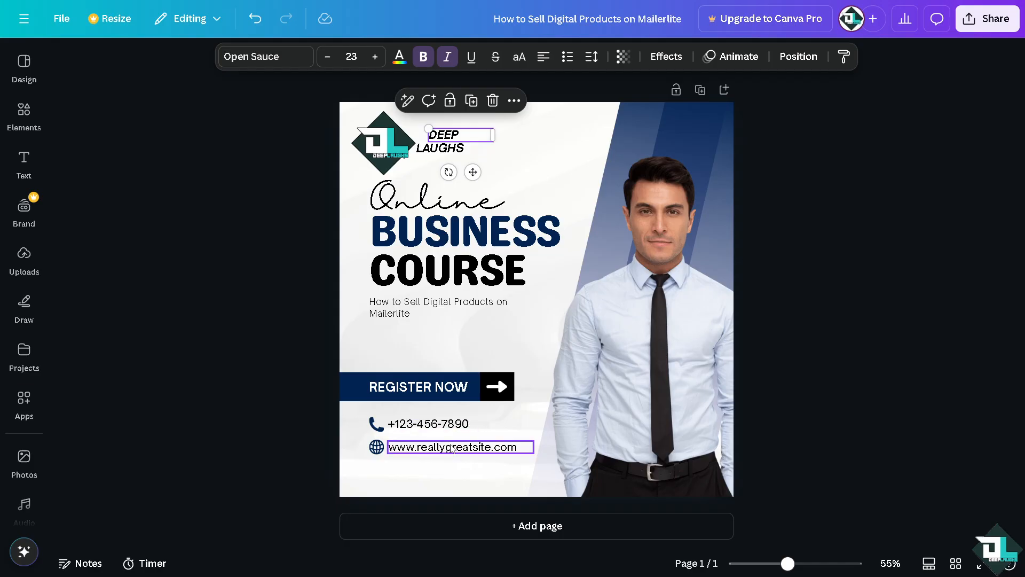
click(456, 447)
double_click(459, 447)
key(ctrl+v)
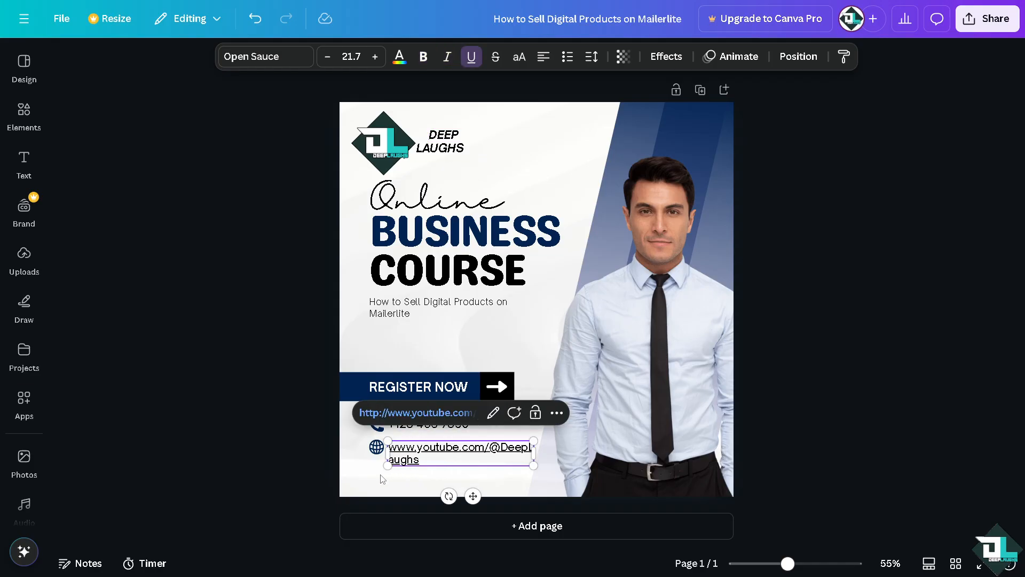
click(539, 463)
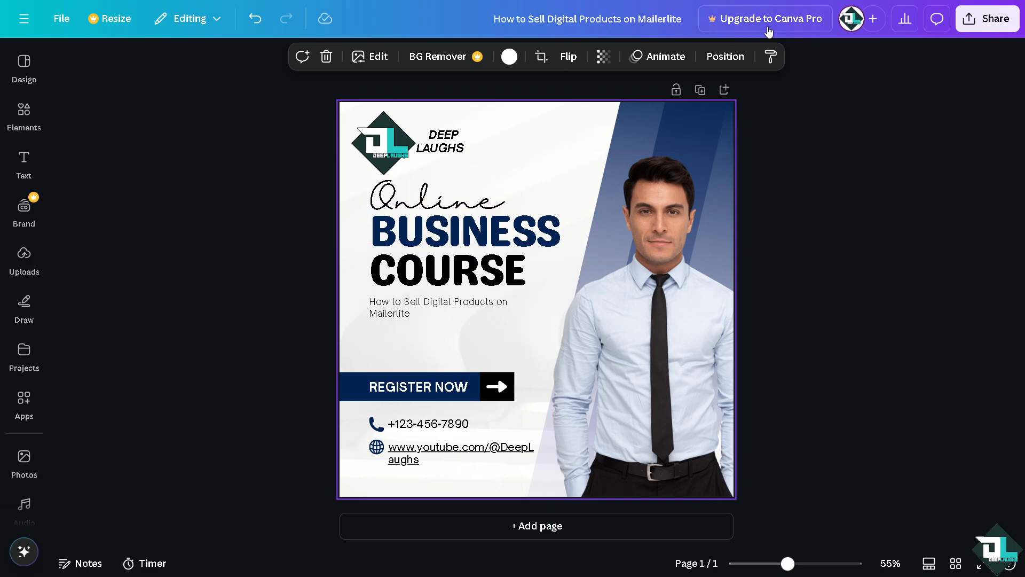
Step: Download the design as PDF Print with crop marks and bleed, Flatten PDF and Include notes enabled
click(993, 26)
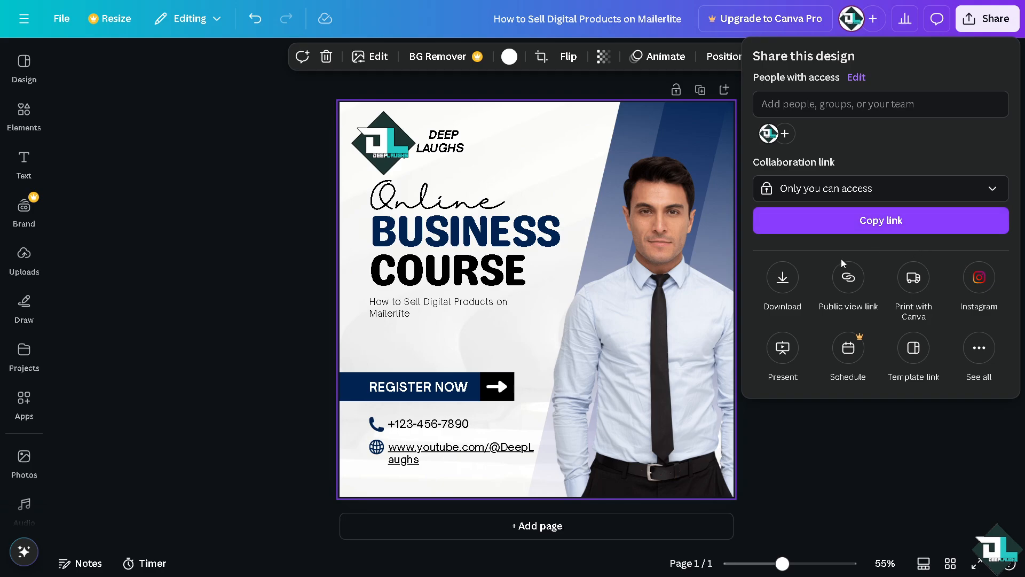
click(784, 286)
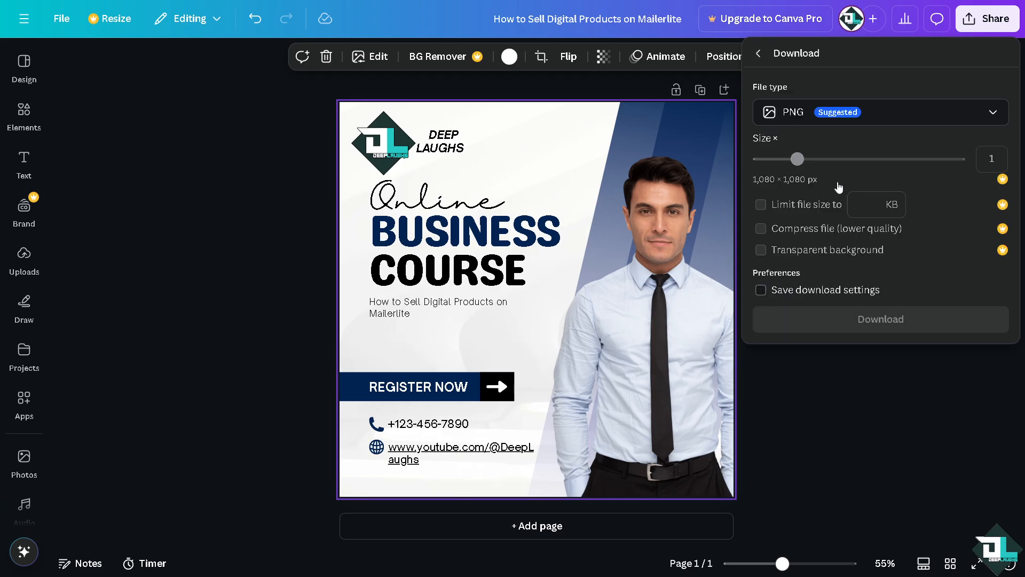
click(831, 120)
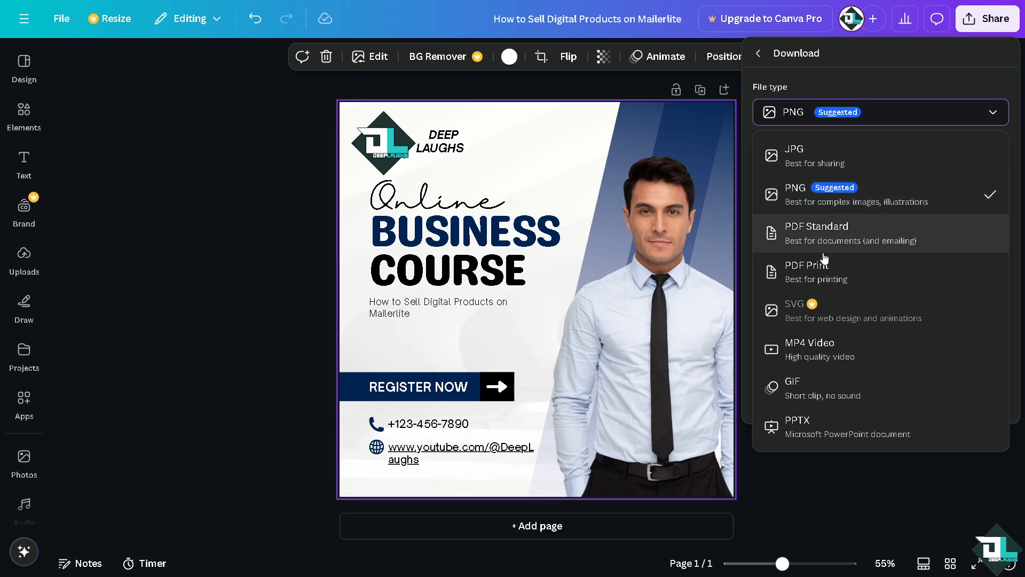
click(837, 265)
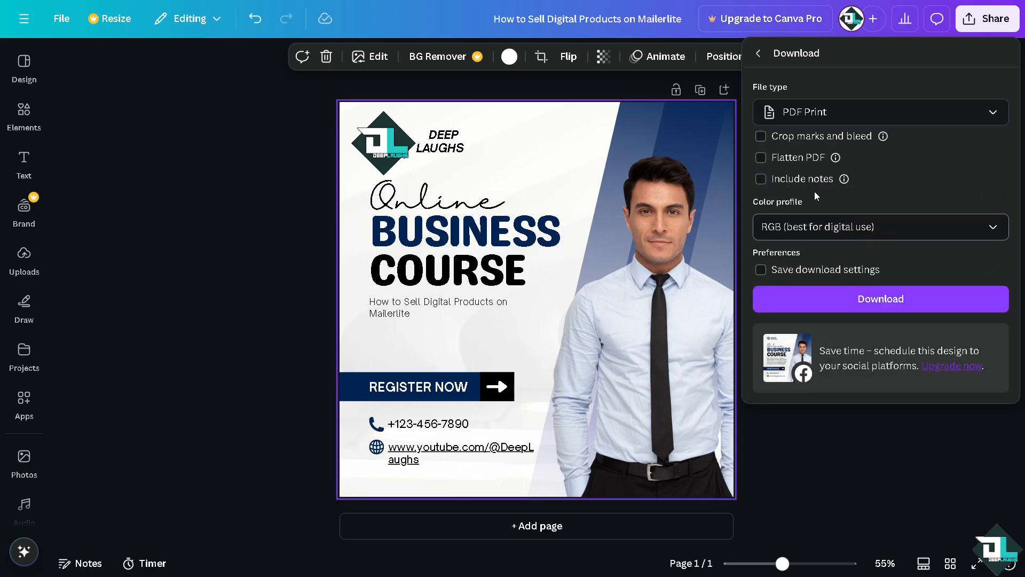
click(760, 157)
click(761, 179)
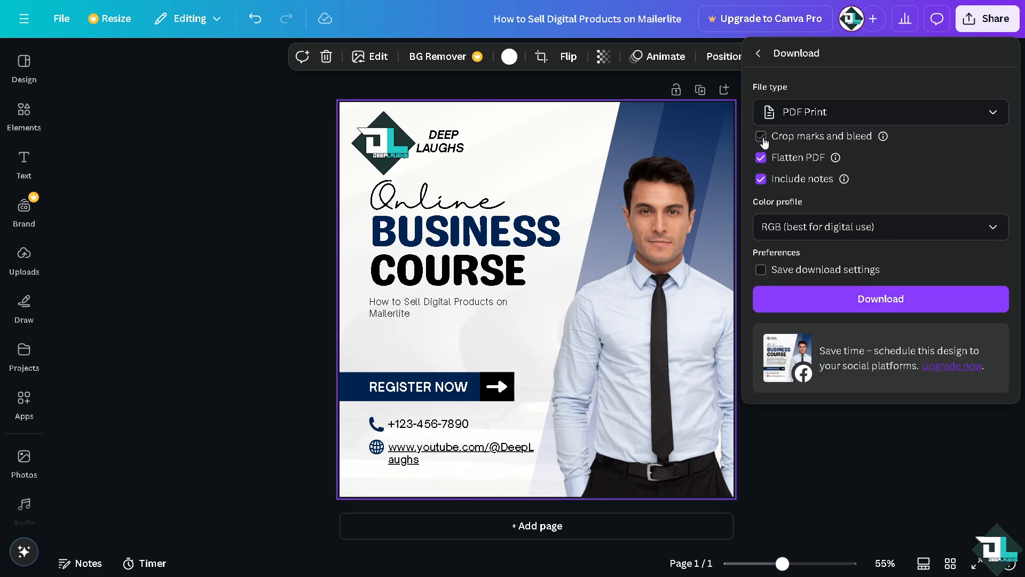
click(760, 136)
click(880, 298)
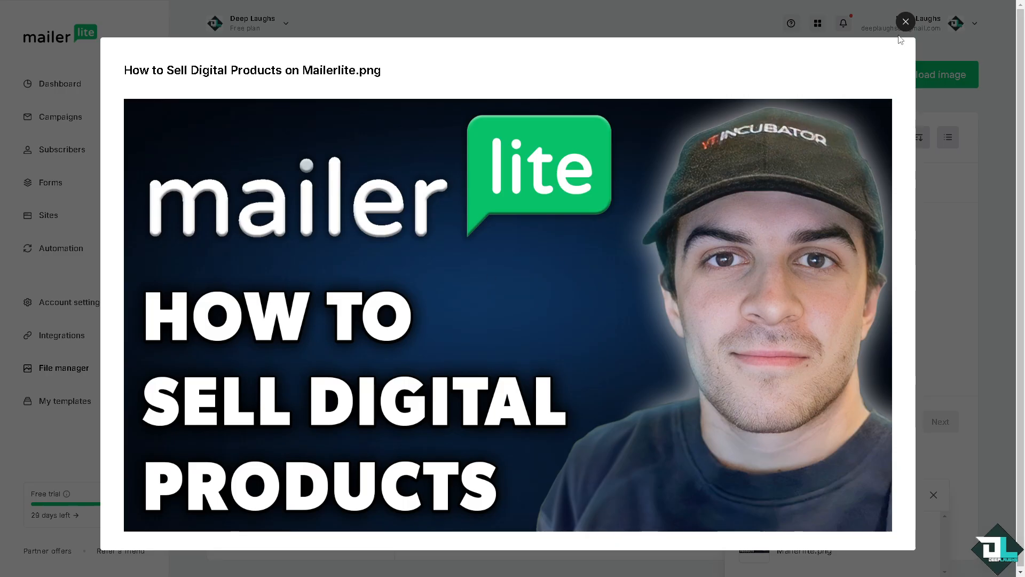
Step: Close the image preview in MailerLite's file manager and open the list of landing page sites
click(904, 23)
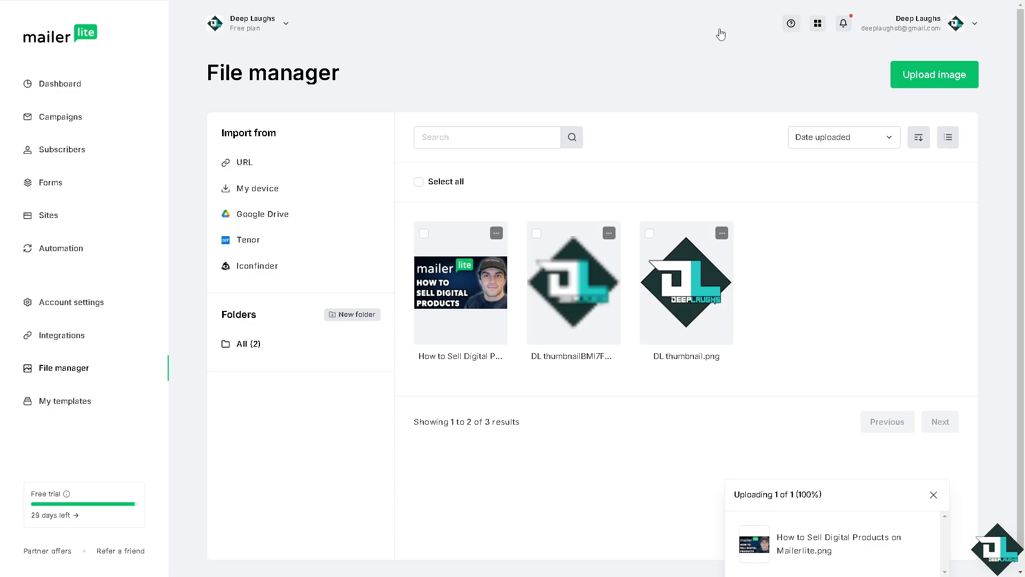
click(49, 216)
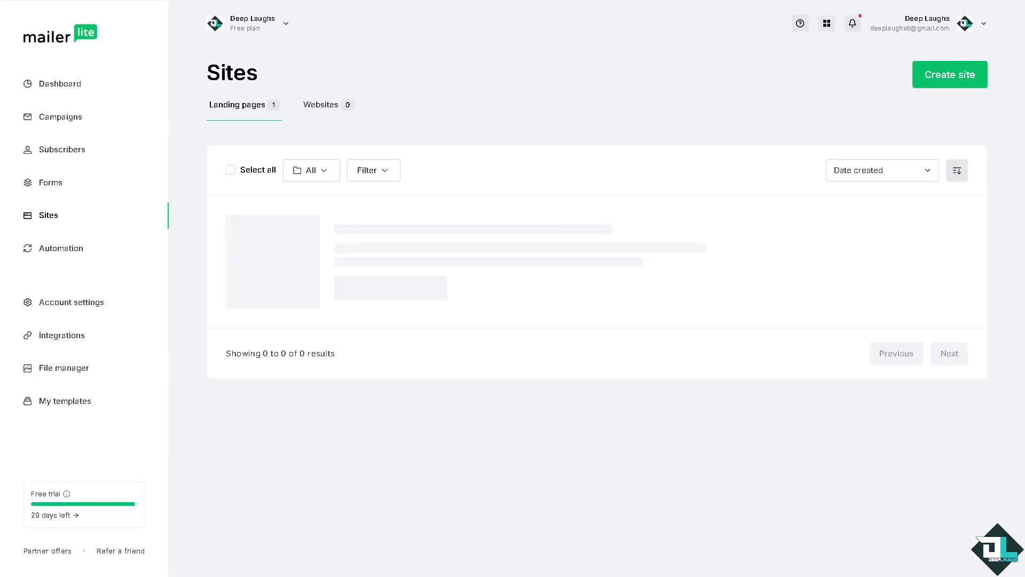
mouse_move(313, 243)
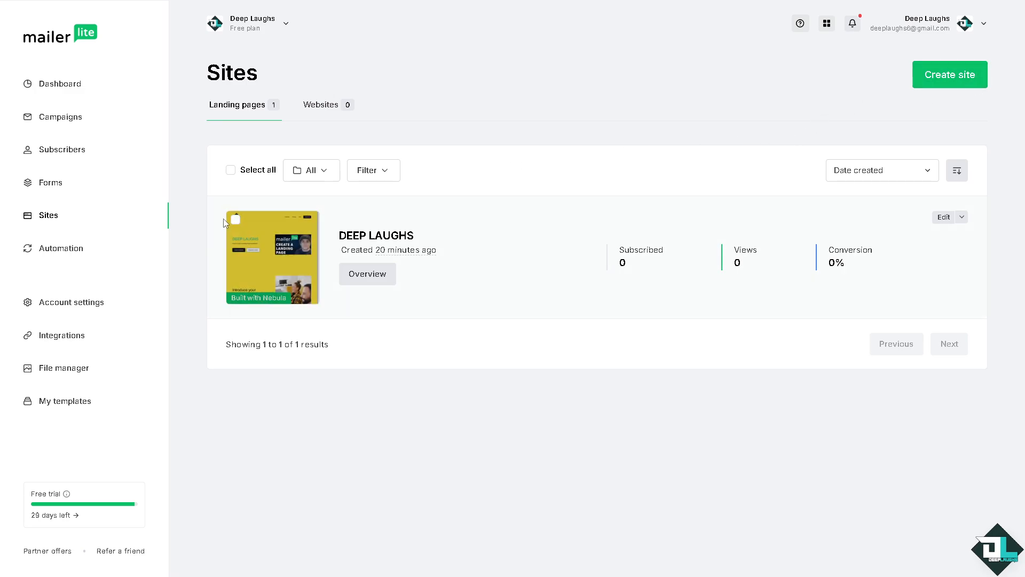
Step: Create a new landing page site named "How to Sell Digital Products on Mailerlite"
click(956, 78)
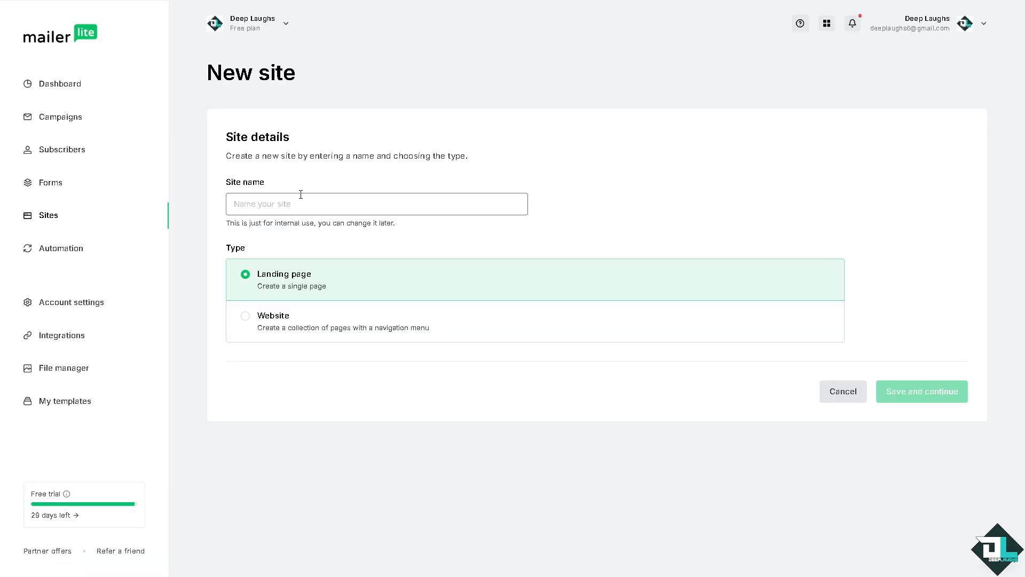
key(ctrl+v)
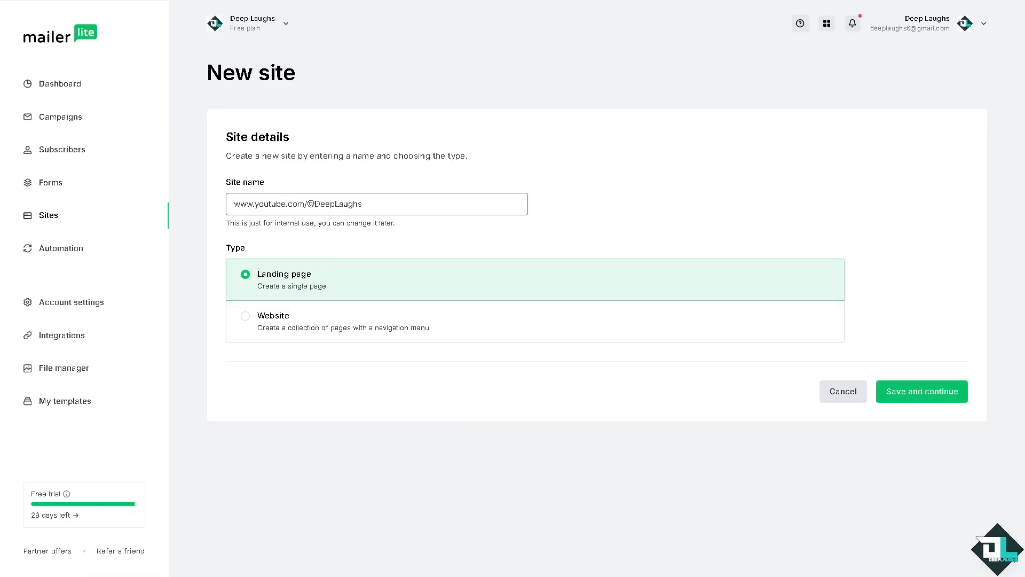
key(Return)
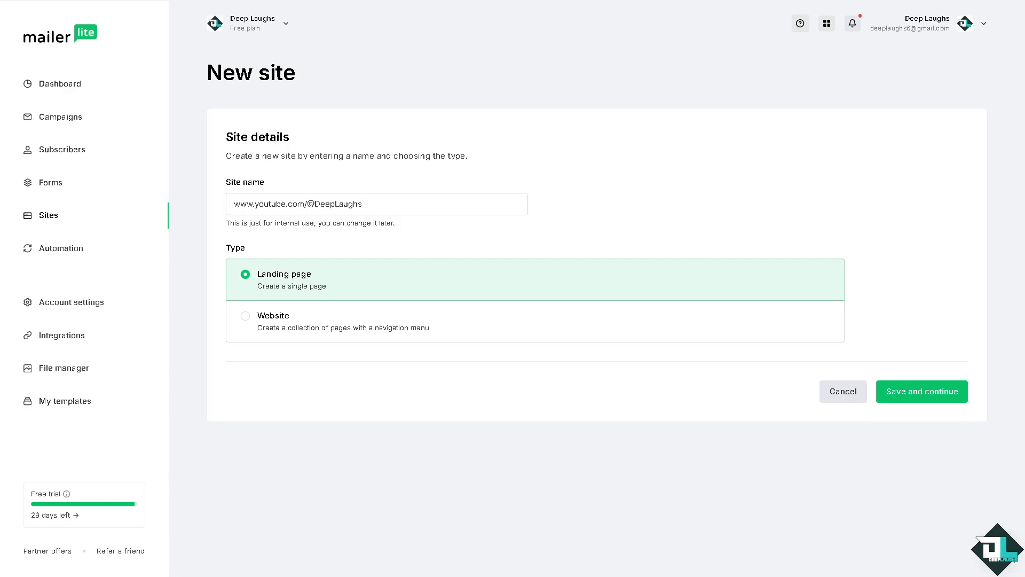
click(410, 201)
key(ctrl+a)
text(How to Sell Digital Products on Mailerlite)
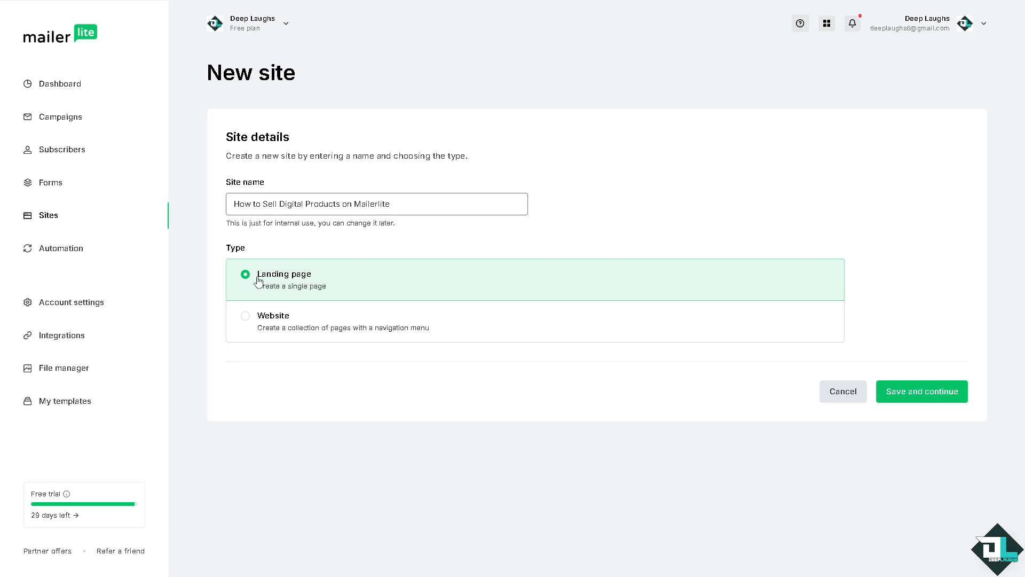
click(924, 395)
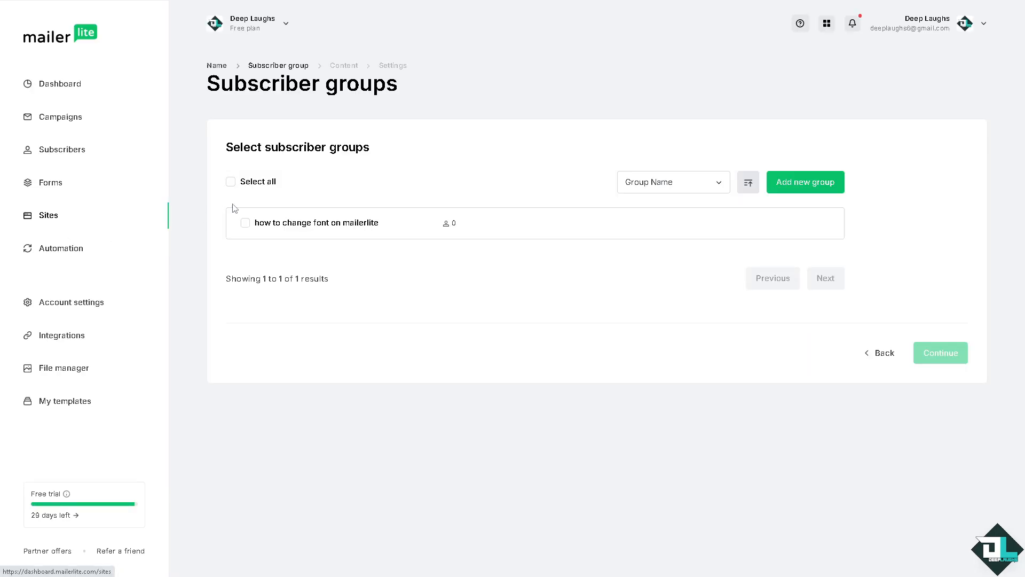
Step: Assign all subscriber groups to the landing page and start building it with AI
click(231, 182)
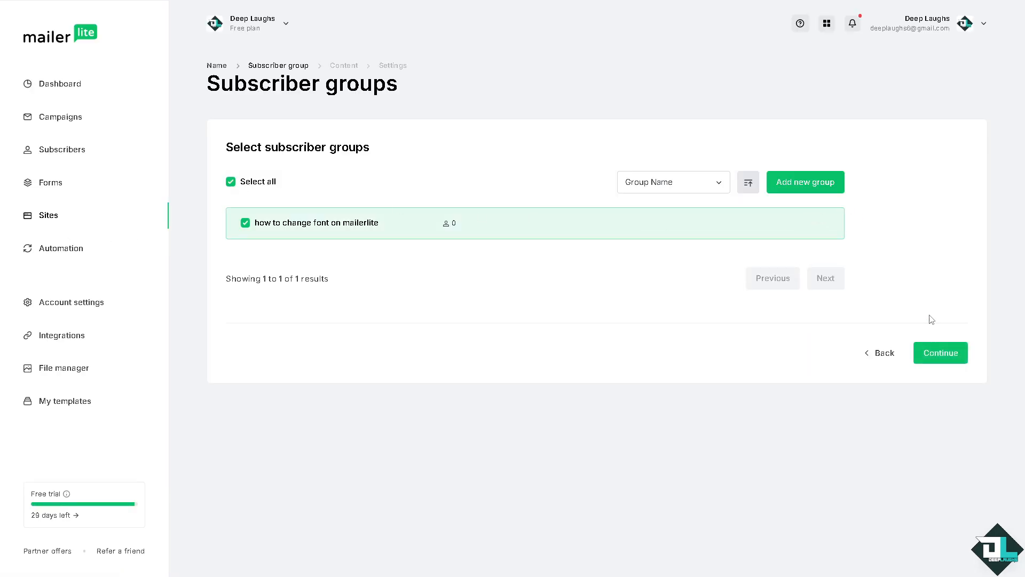
click(945, 360)
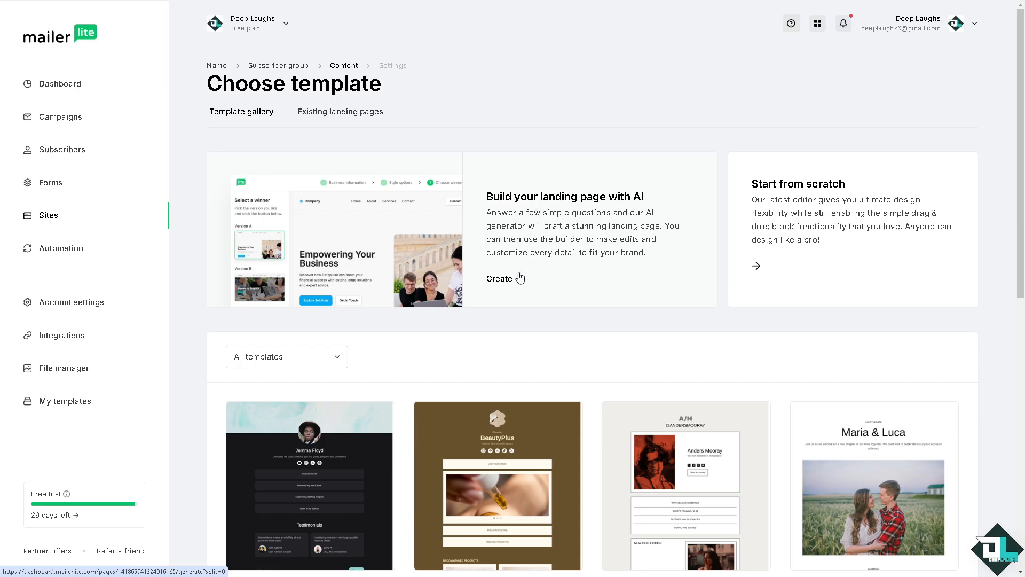
click(506, 283)
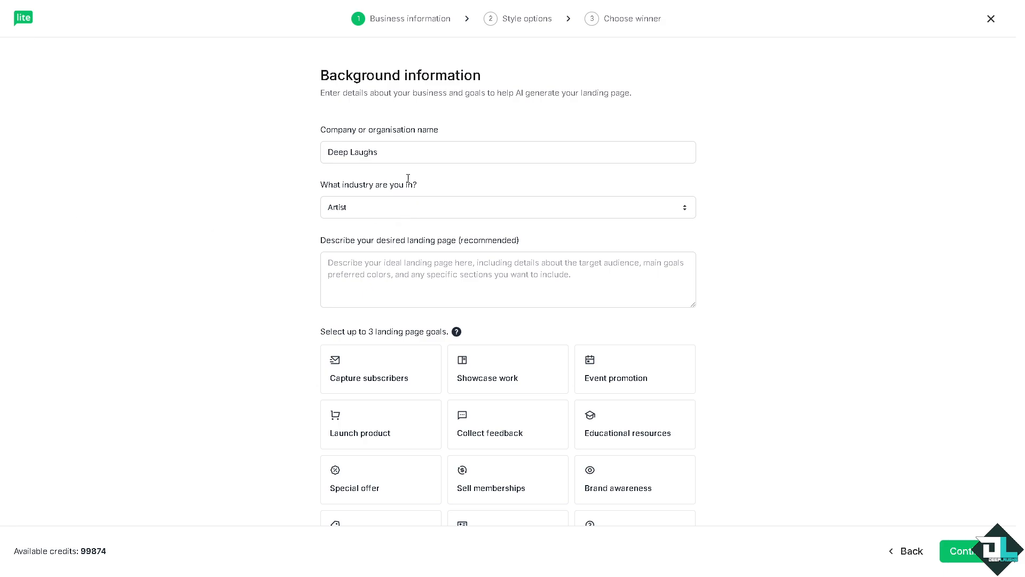
Step: Set the industry to Blogger and describe the desired landing page as "How to Sell Digital Products on Mailerlite"
click(396, 212)
scroll(411, 256, down, 3)
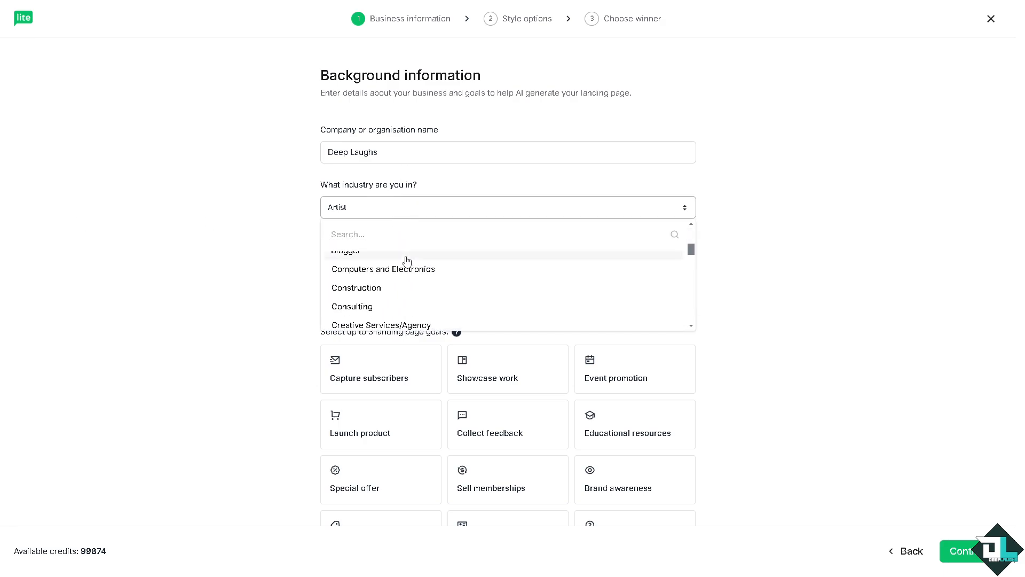
scroll(379, 293, down, 8)
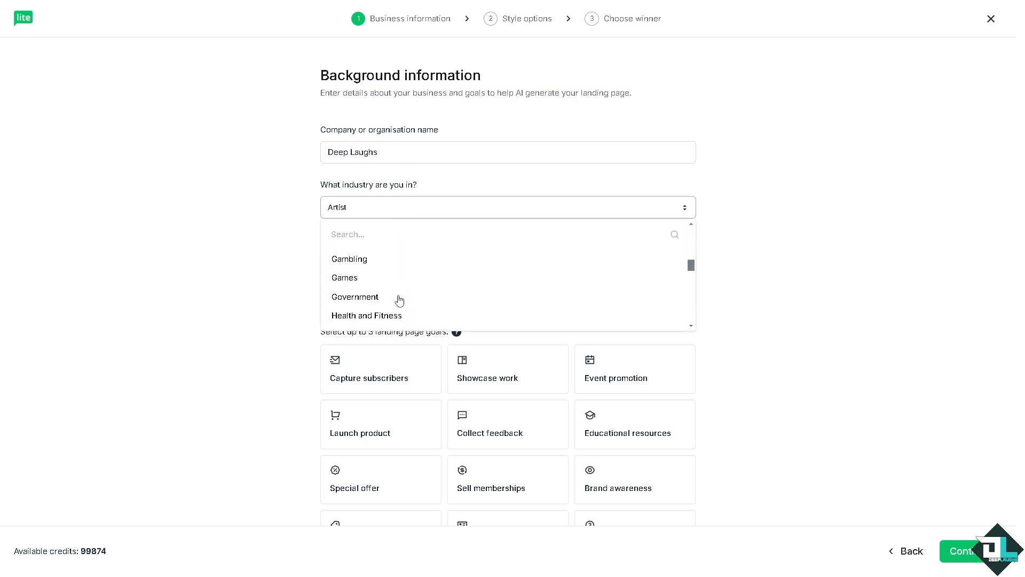
scroll(397, 299, up, 4)
scroll(398, 295, up, 5)
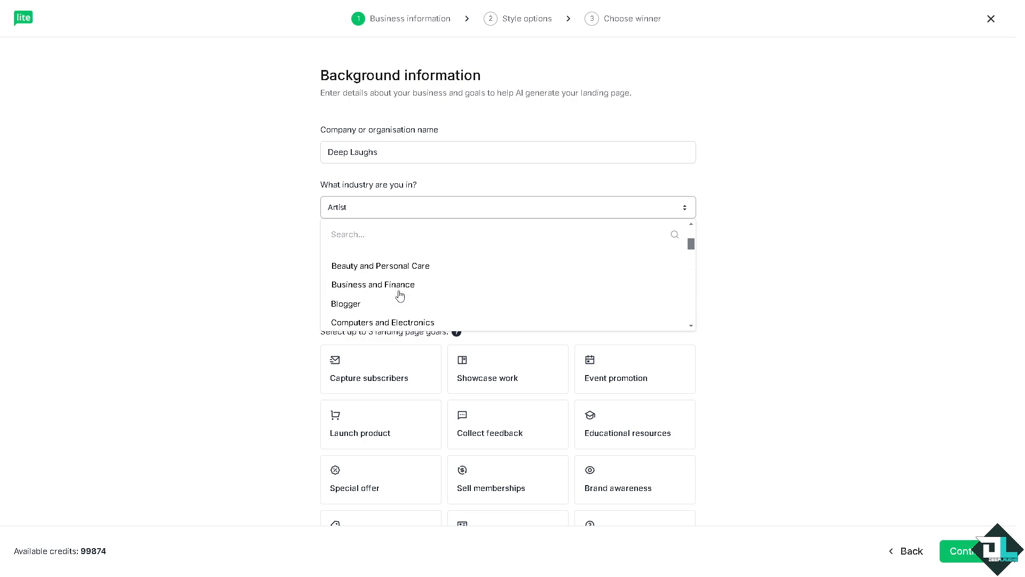
click(390, 304)
click(422, 272)
text(How to Sell Digital Products on Mailerlite)
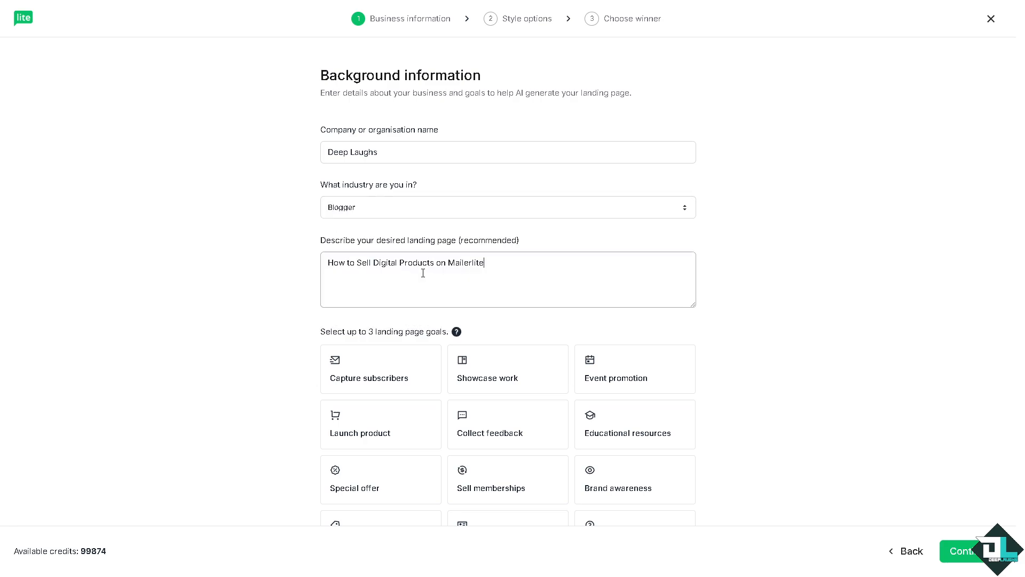
Step: Choose Capture subscribers, Sell digital product and Showcase work as the landing page goals
scroll(413, 278, down, 2)
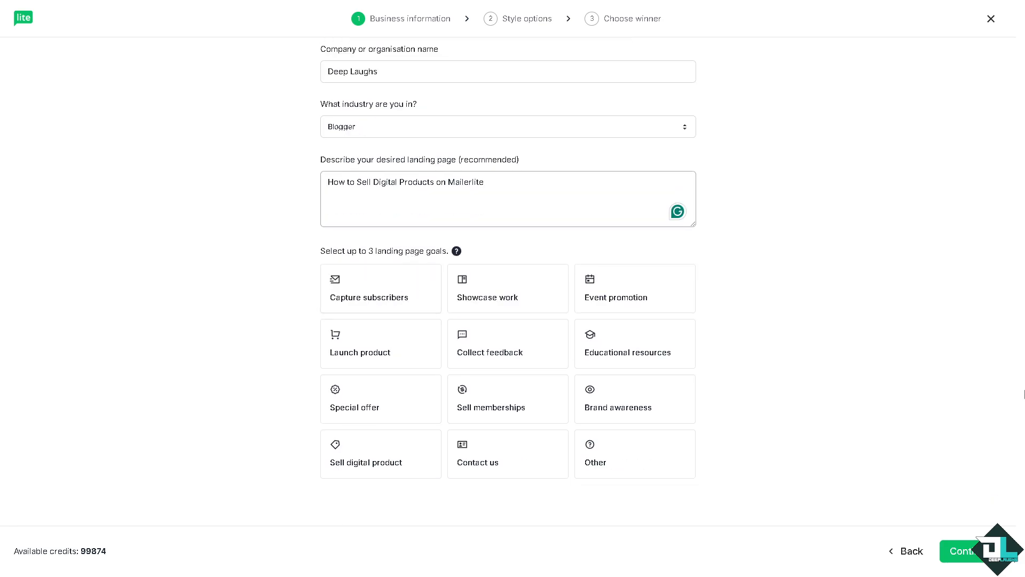
click(944, 551)
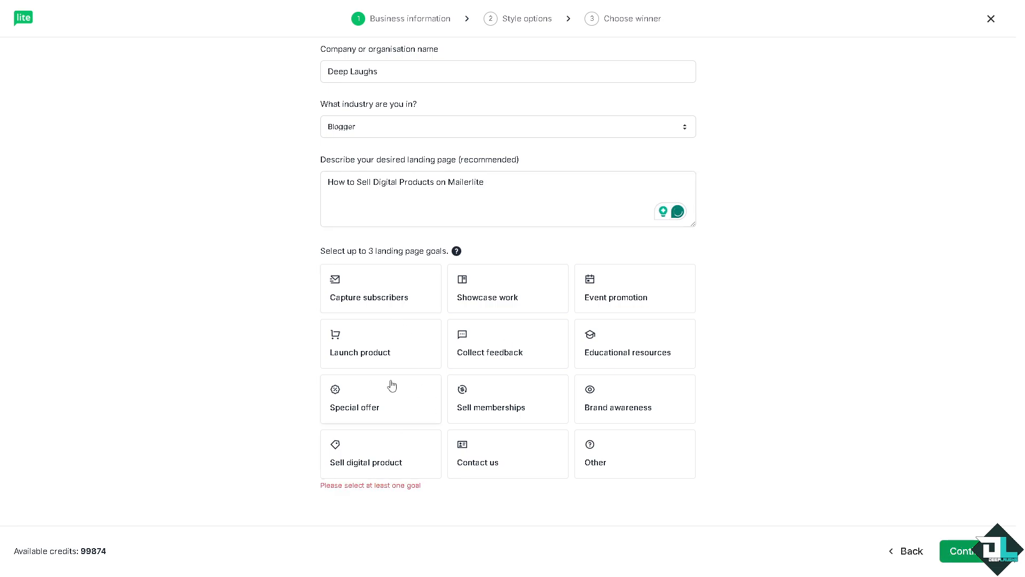
click(383, 304)
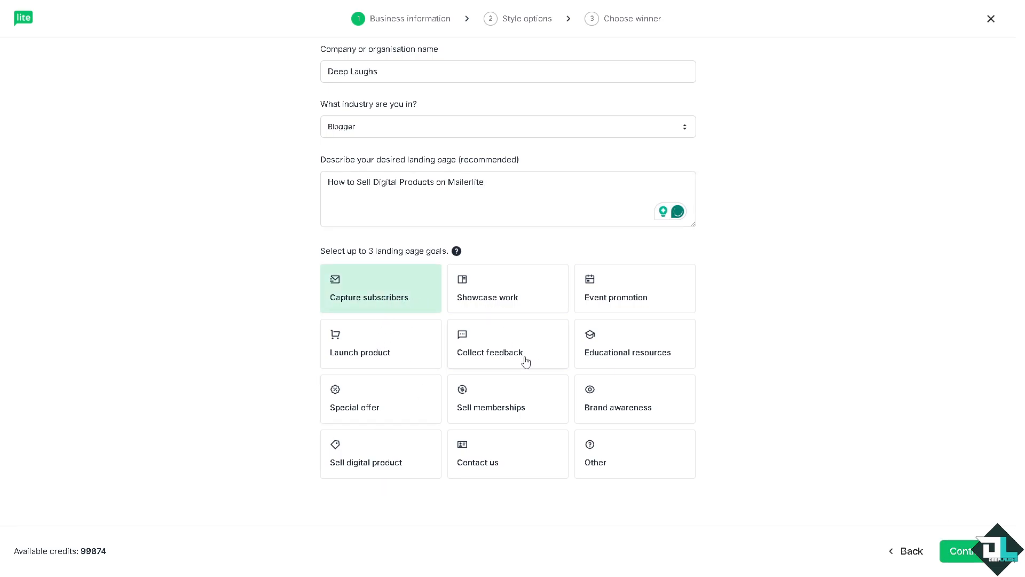
click(381, 470)
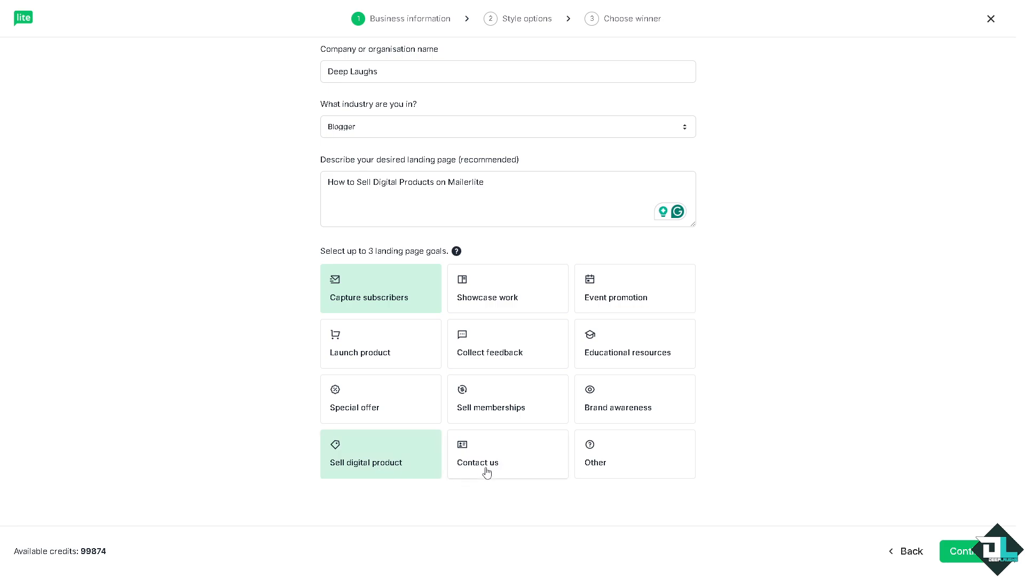
click(523, 289)
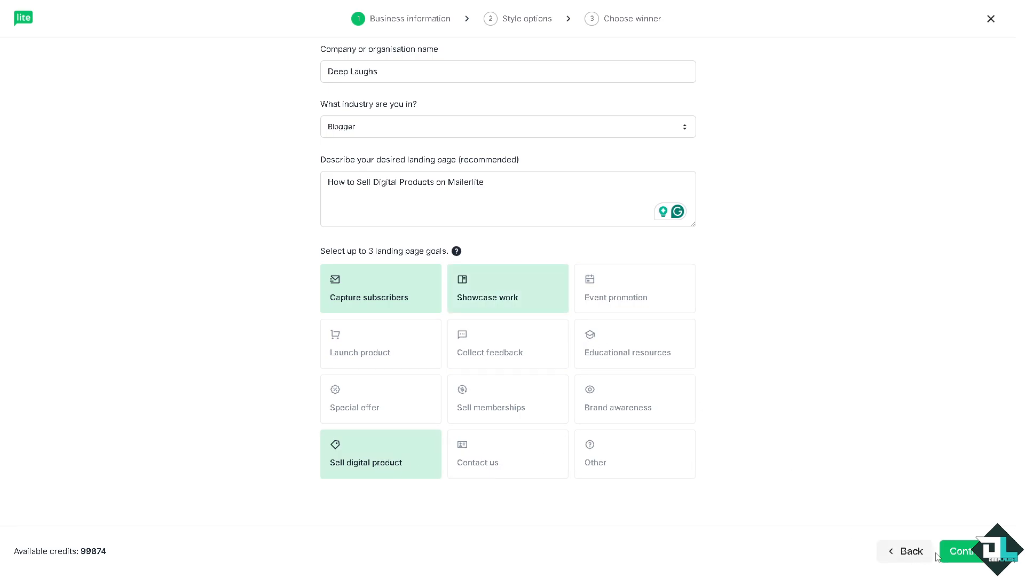
Step: Continue to the style options, choose the Bold design style and generate the landing page versions
click(963, 551)
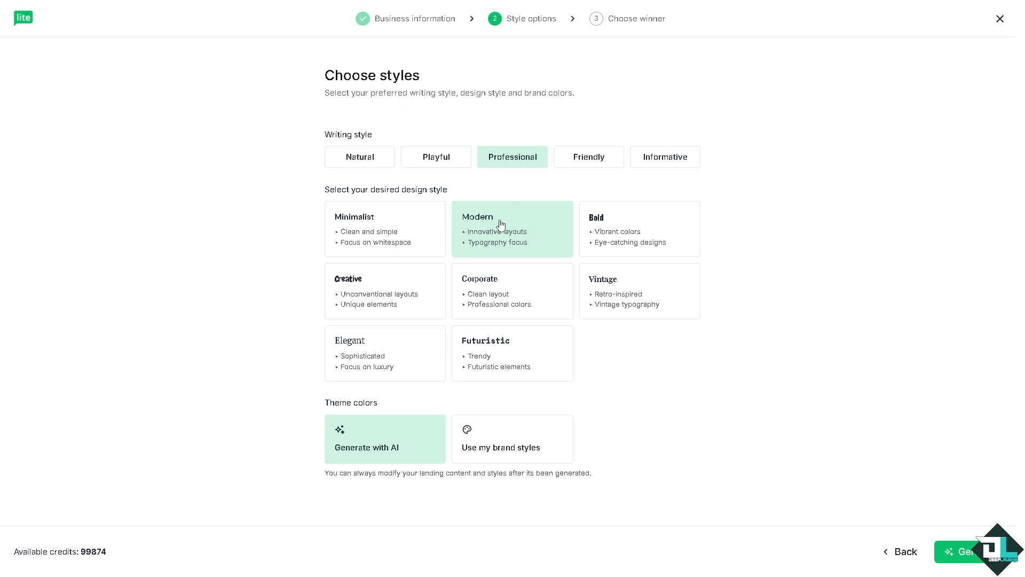
click(624, 224)
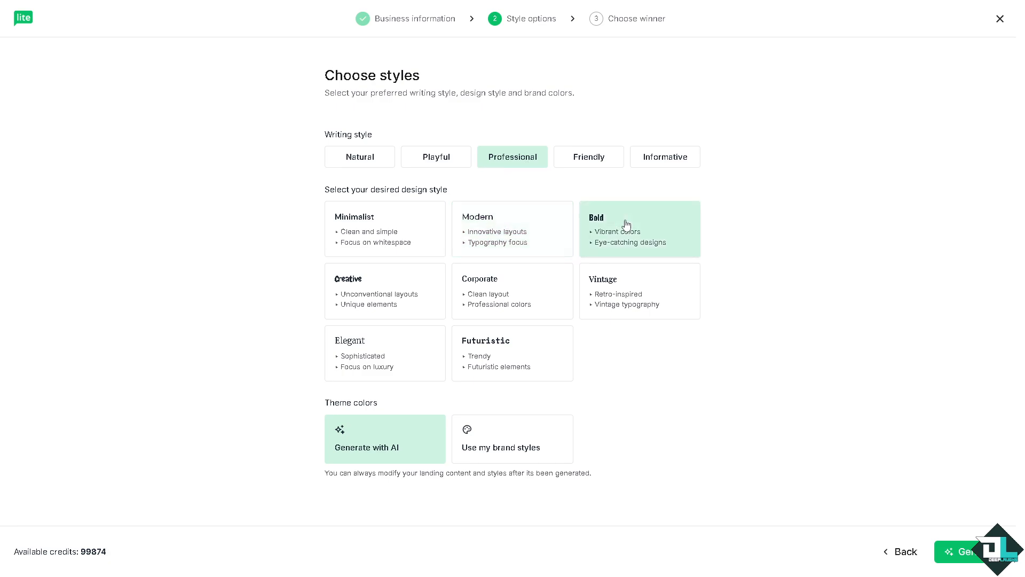
click(957, 550)
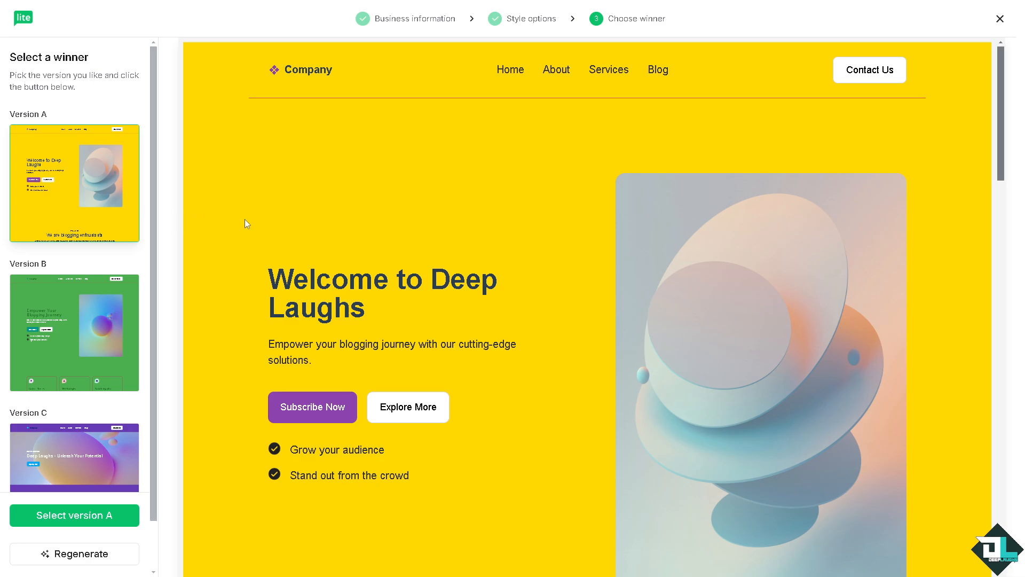
Step: Compare generated versions A and B of the landing page and select version A for editing
scroll(725, 232, down, 3)
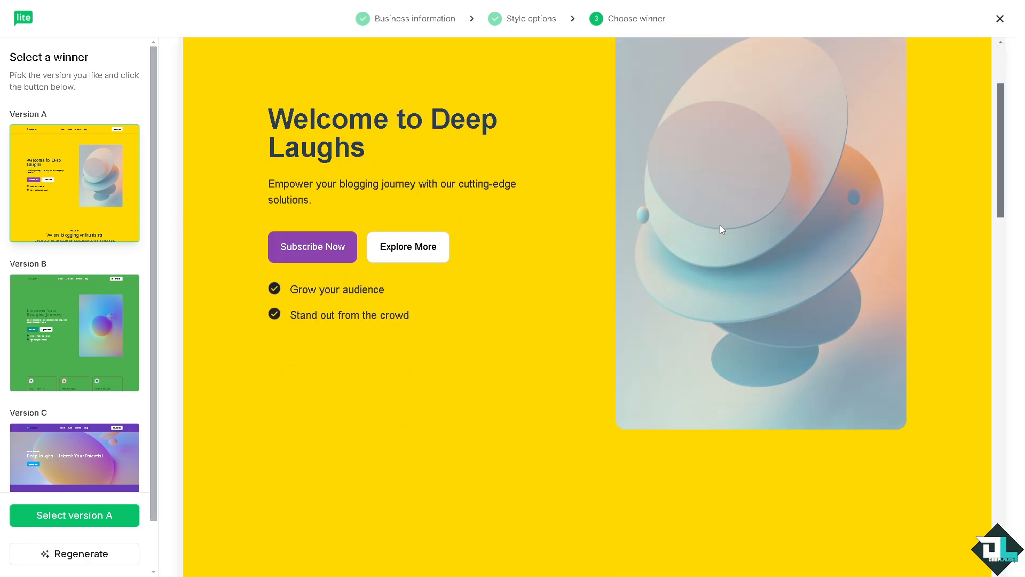
scroll(716, 218, up, 2)
scroll(712, 219, up, 1)
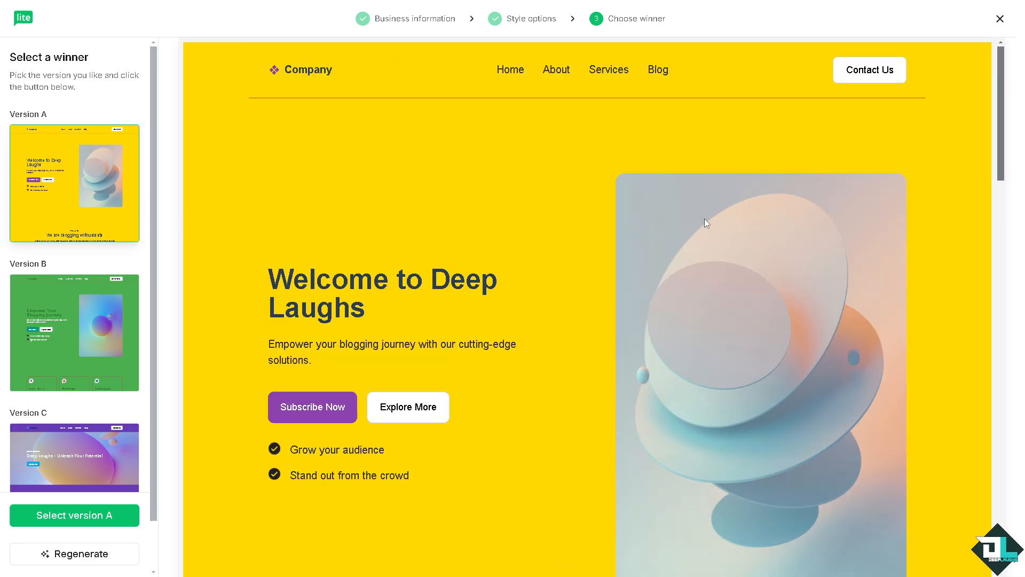
click(70, 300)
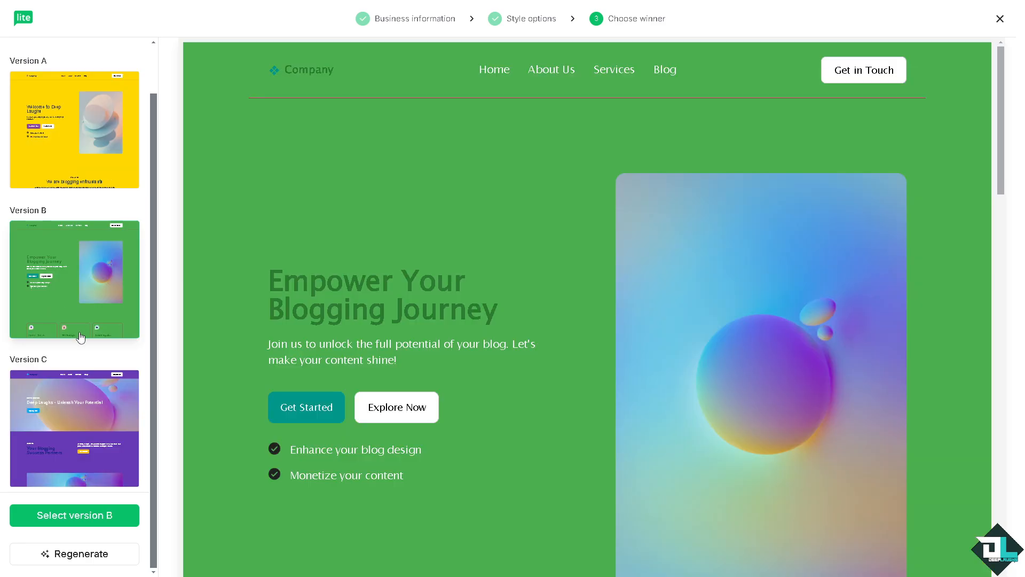
click(69, 181)
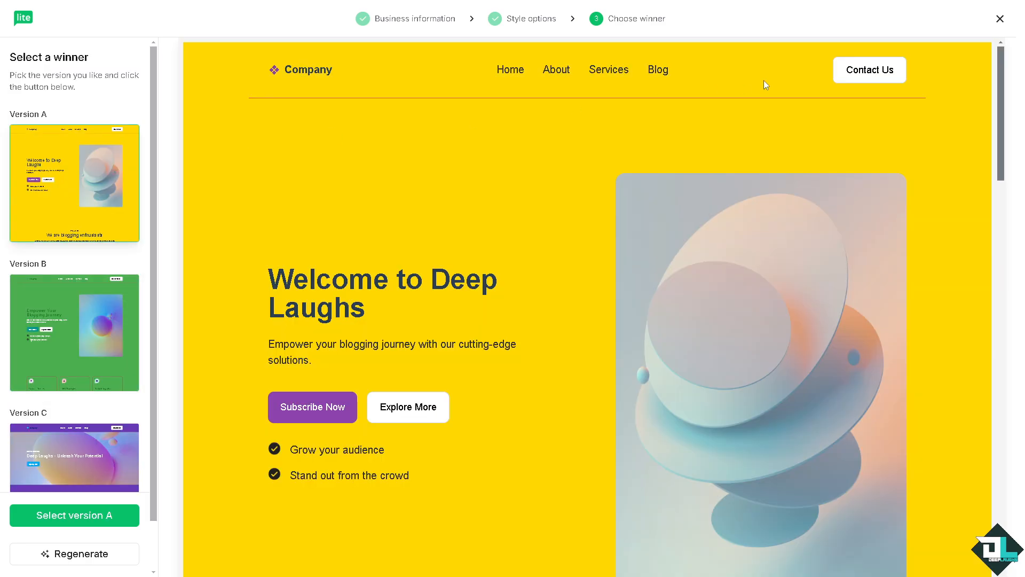
scroll(517, 334, down, 6)
scroll(662, 391, up, 2)
scroll(662, 391, down, 13)
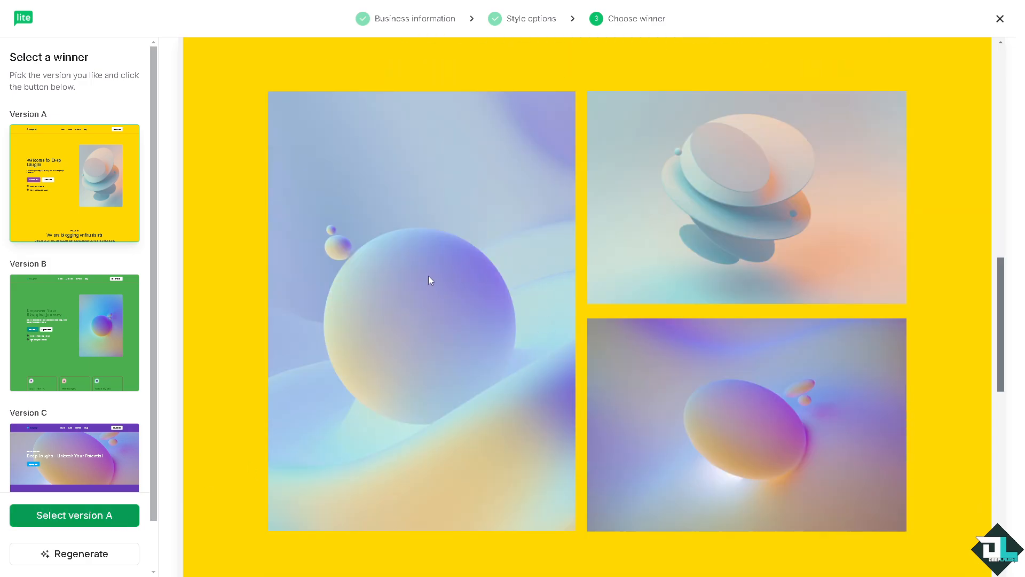
scroll(449, 395, down, 1)
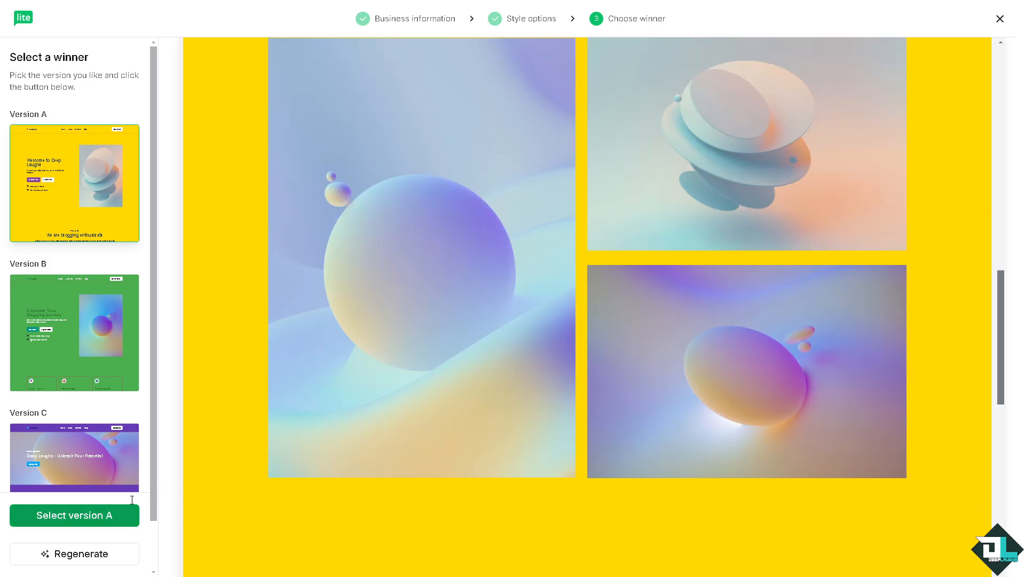
click(120, 510)
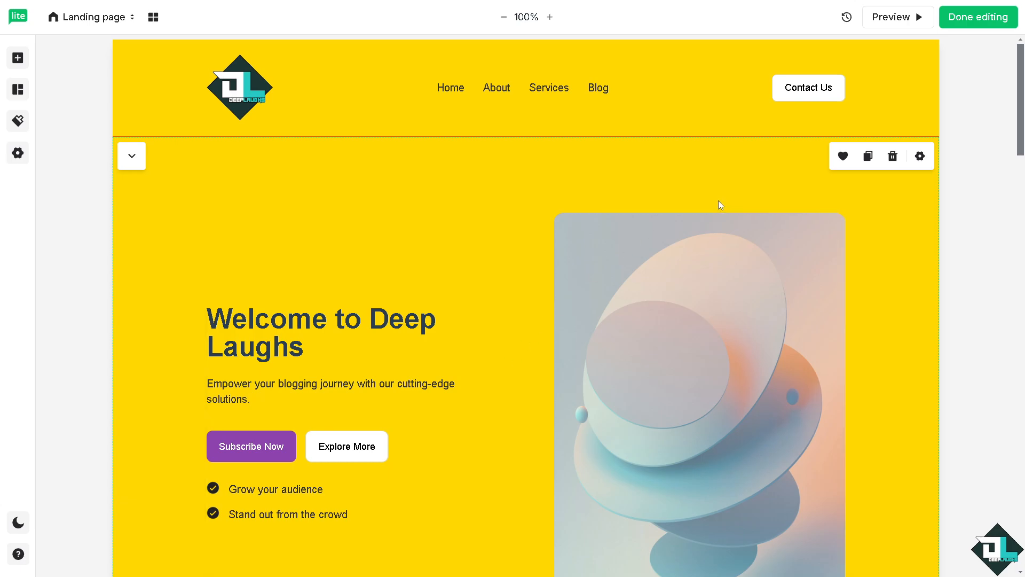
Step: Replace the abstract image beside the "Welcome to Deep Laughs" heading with the uploaded MailerLite "How to Sell Digital Products" thumbnail
scroll(679, 272, down, 2)
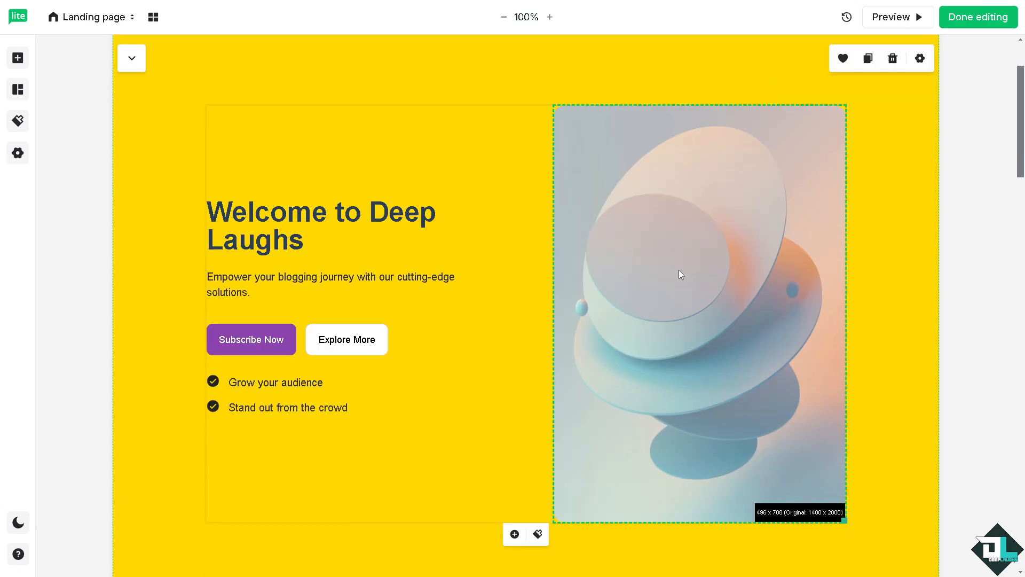
click(709, 231)
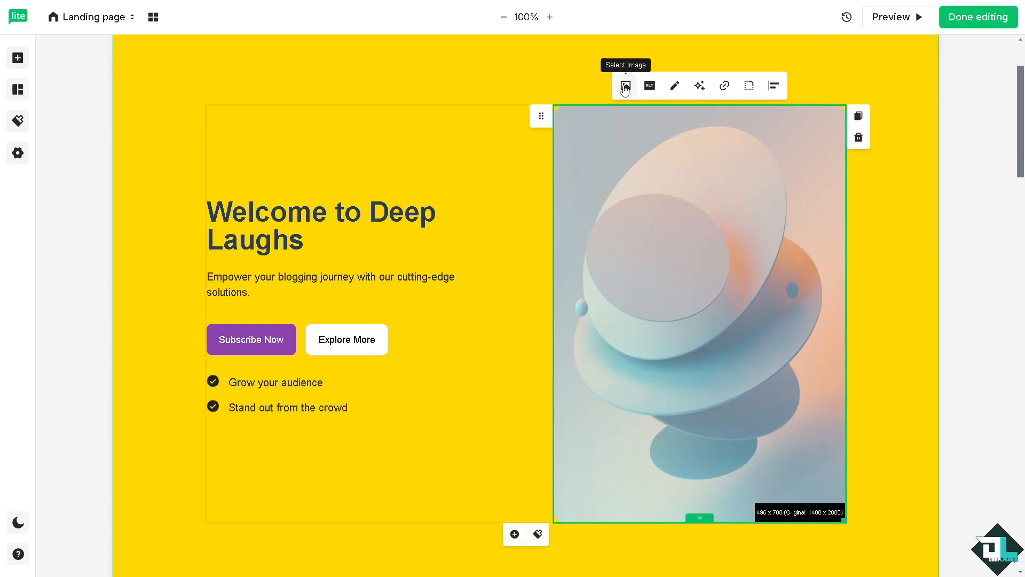
click(625, 86)
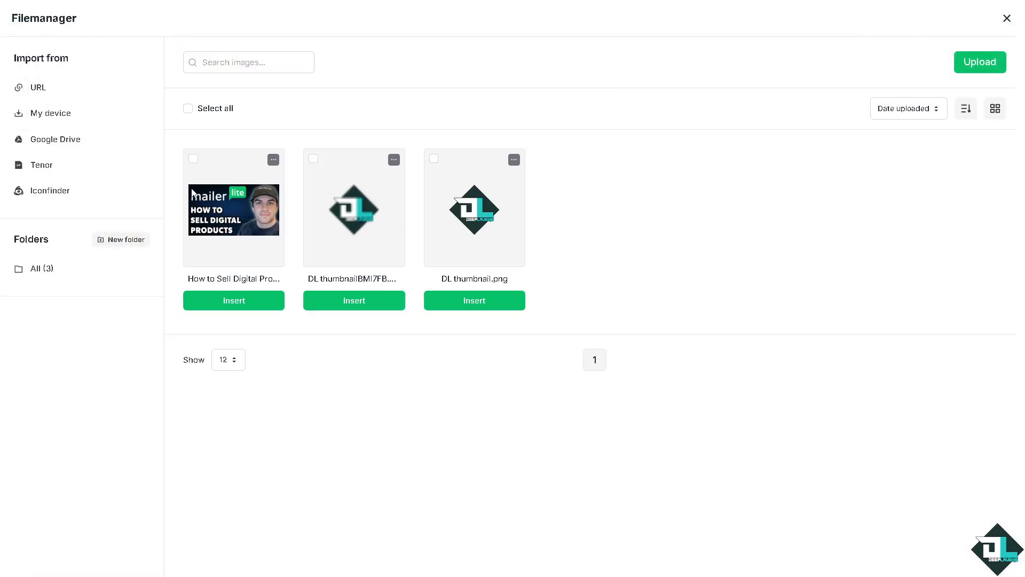
click(194, 159)
click(234, 300)
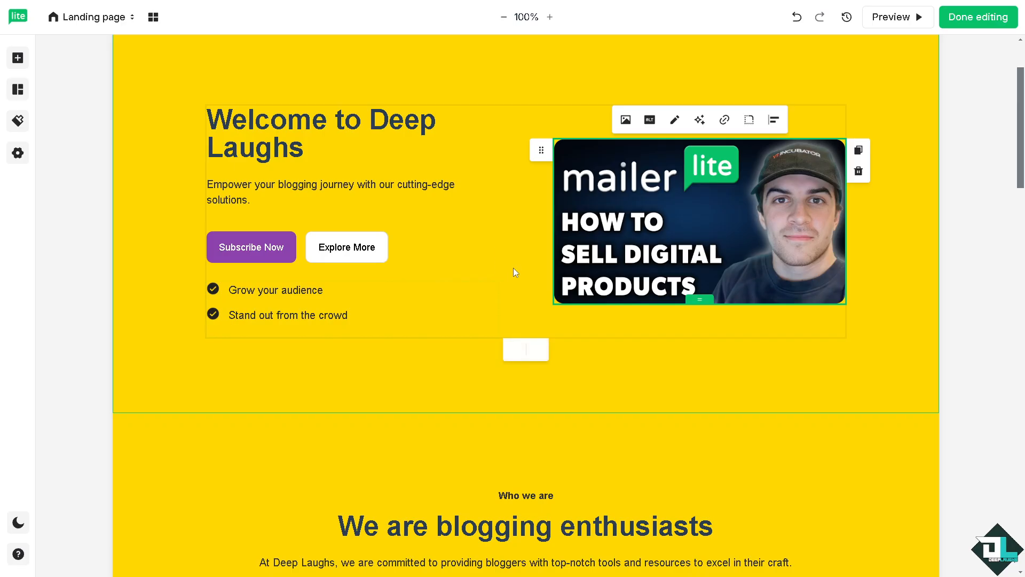
Step: Open the pre-built Hero sections for adding a section below the welcome section
scroll(389, 374, down, 2)
click(410, 368)
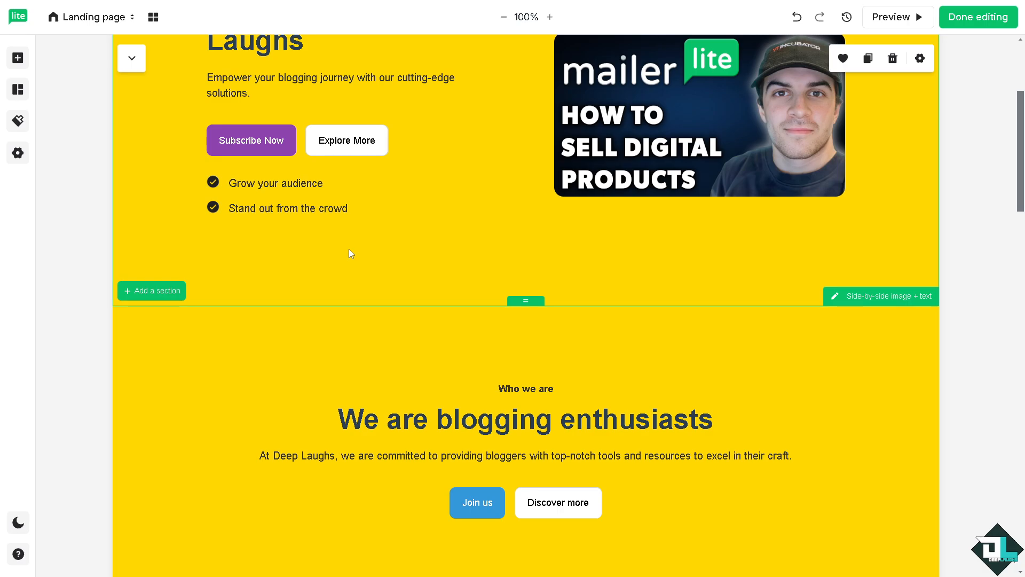
scroll(453, 265, up, 1)
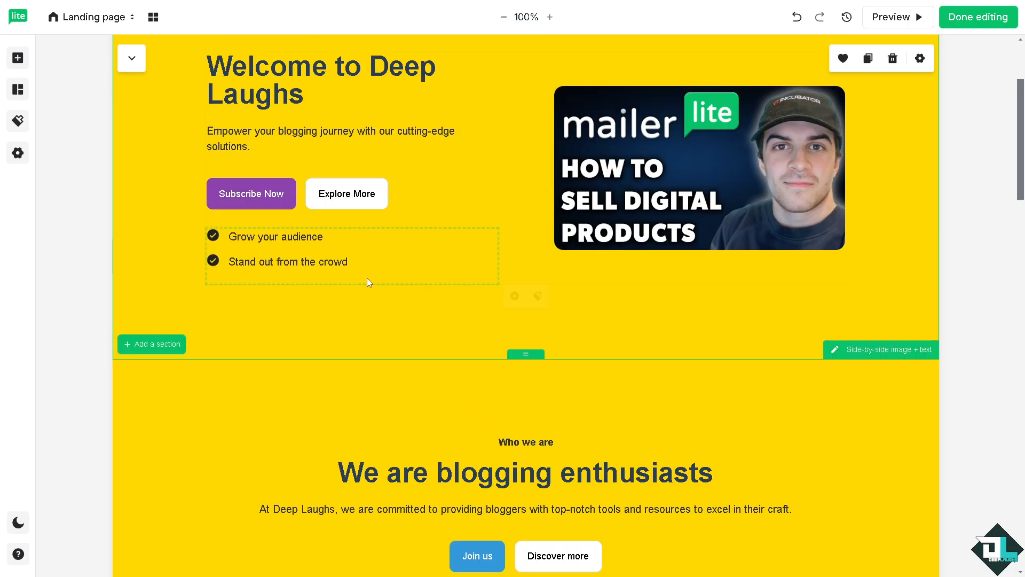
click(169, 346)
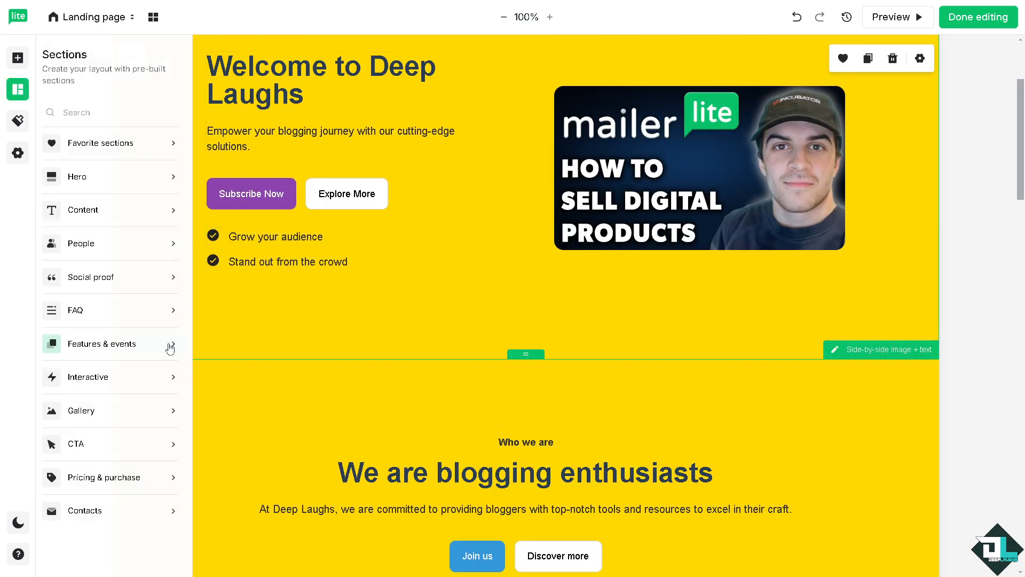
click(115, 179)
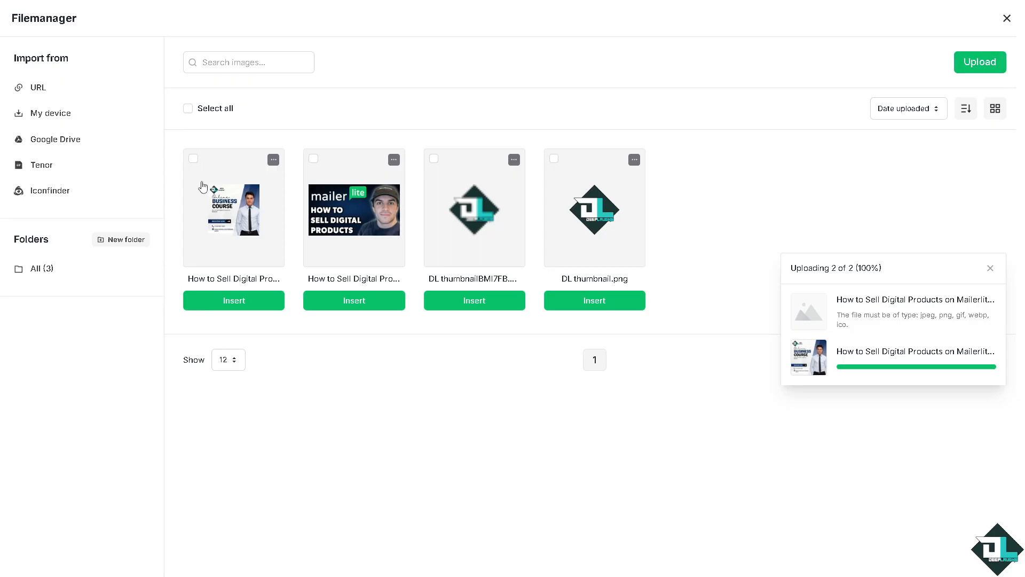
Step: Insert the uploaded Online Business Course graphic as the large image in the gallery section
click(203, 186)
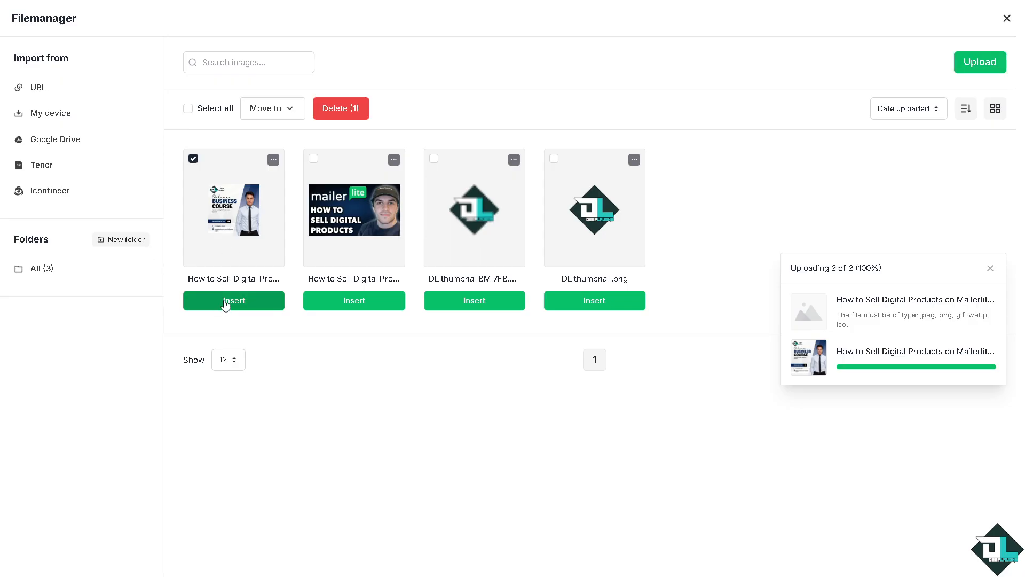
click(231, 302)
scroll(489, 346, down, 2)
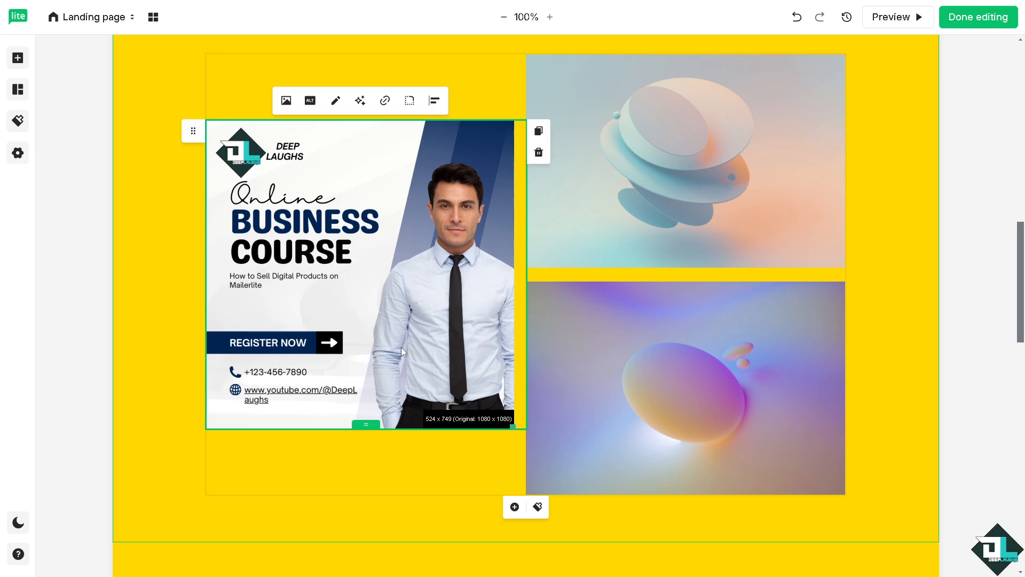
Step: Try to add a Product element to the gallery section around the Online Business Course graphic
scroll(397, 350, up, 6)
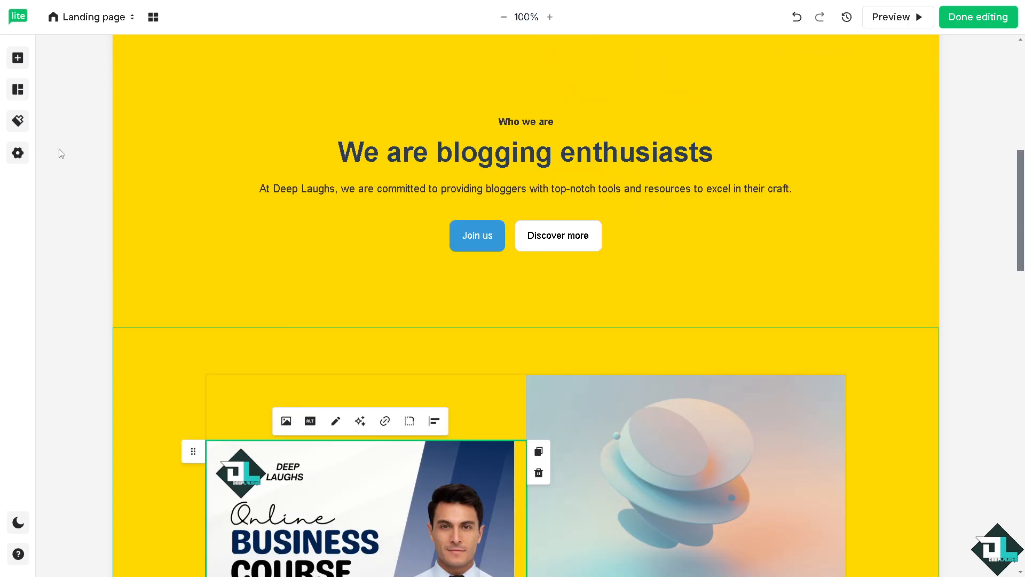
click(18, 58)
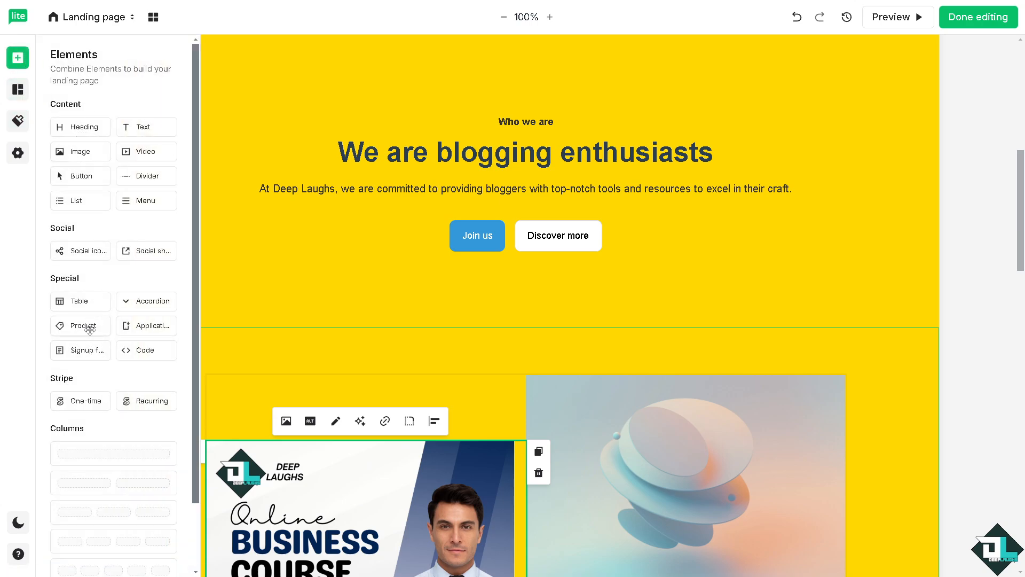
drag(78, 325, 412, 347)
scroll(411, 344, down, 2)
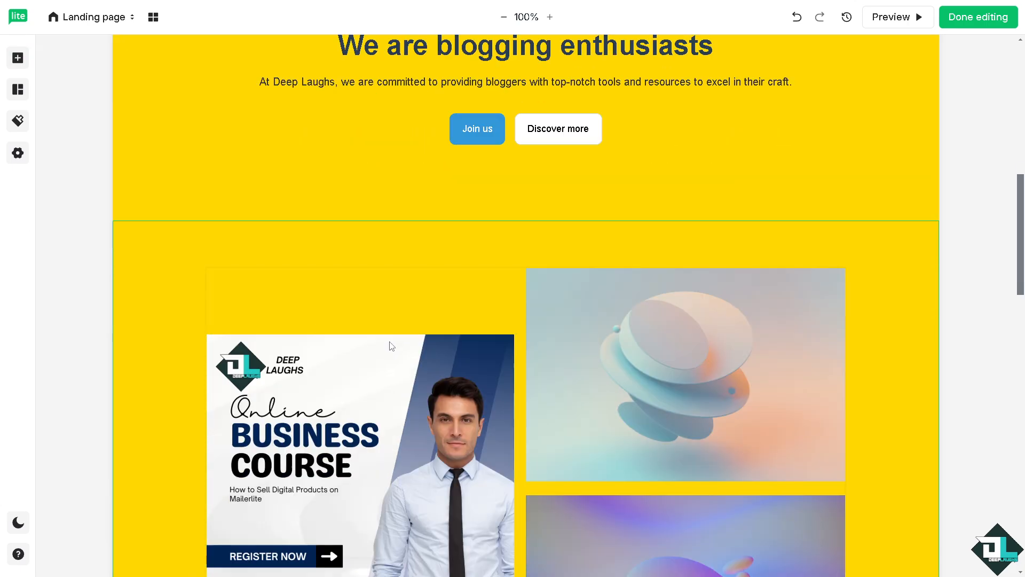
click(369, 268)
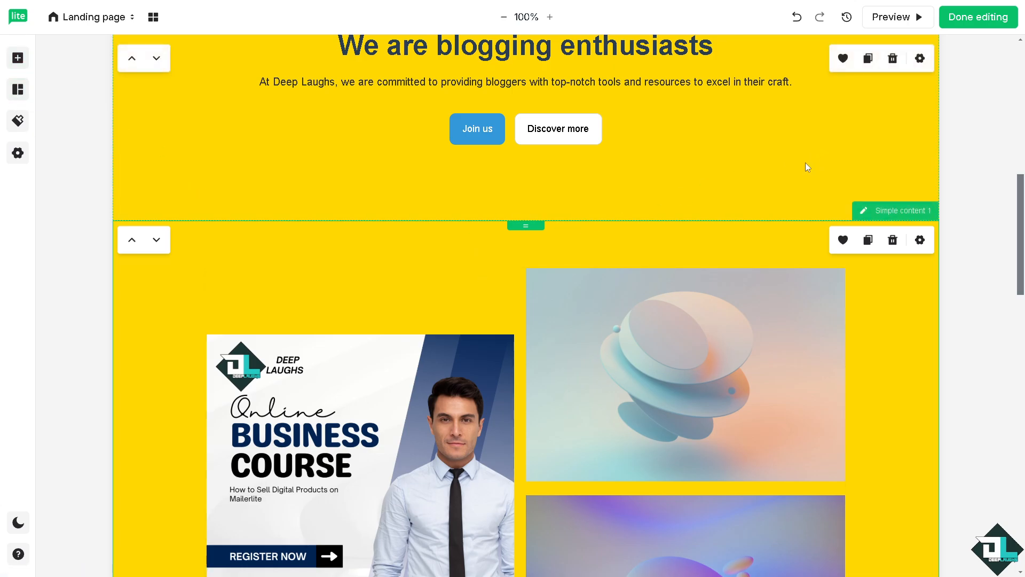
Step: Preview the landing page in desktop view and review it from the welcome section down to the image gallery
click(889, 22)
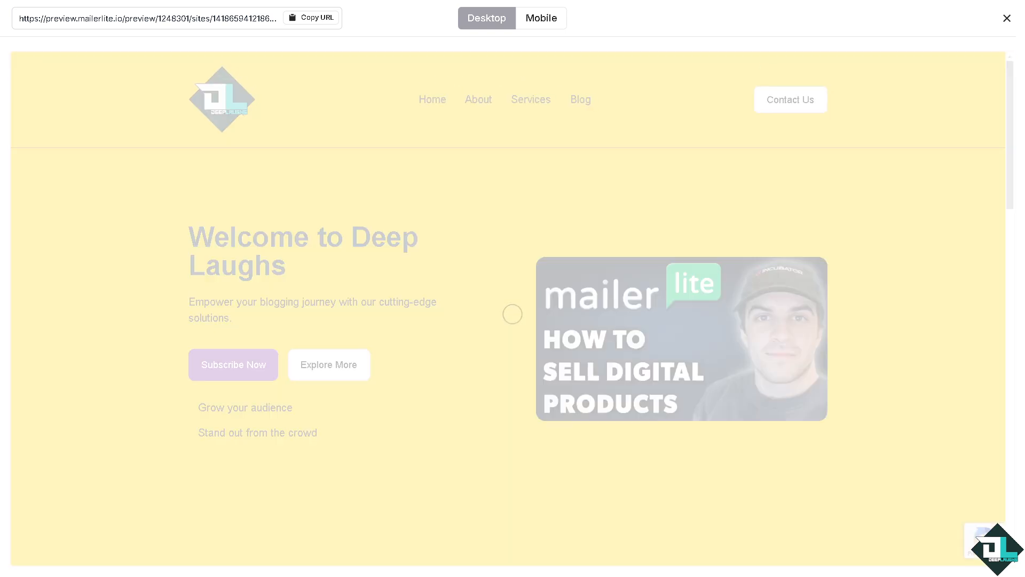
scroll(489, 303, down, 3)
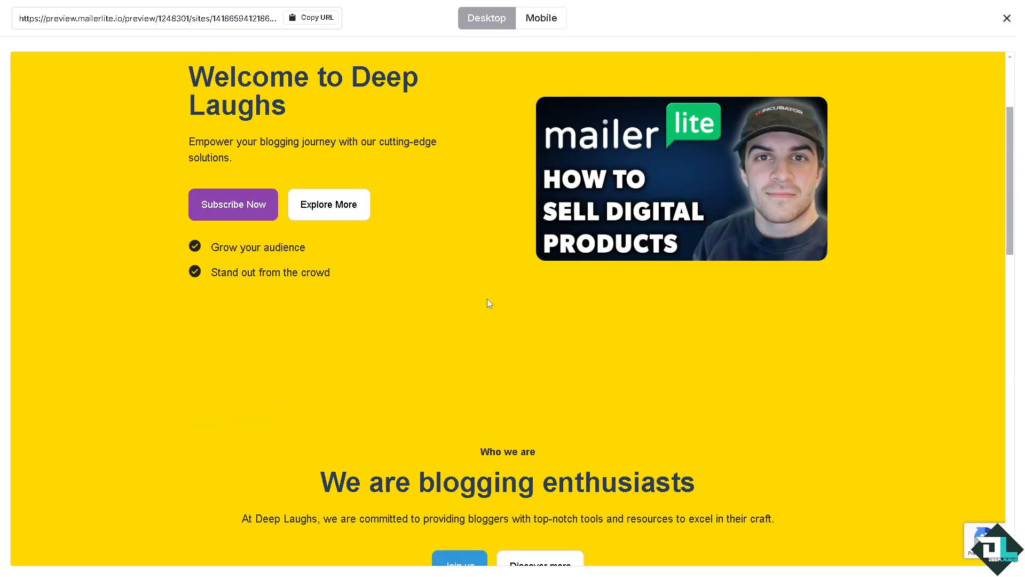
scroll(487, 300, down, 12)
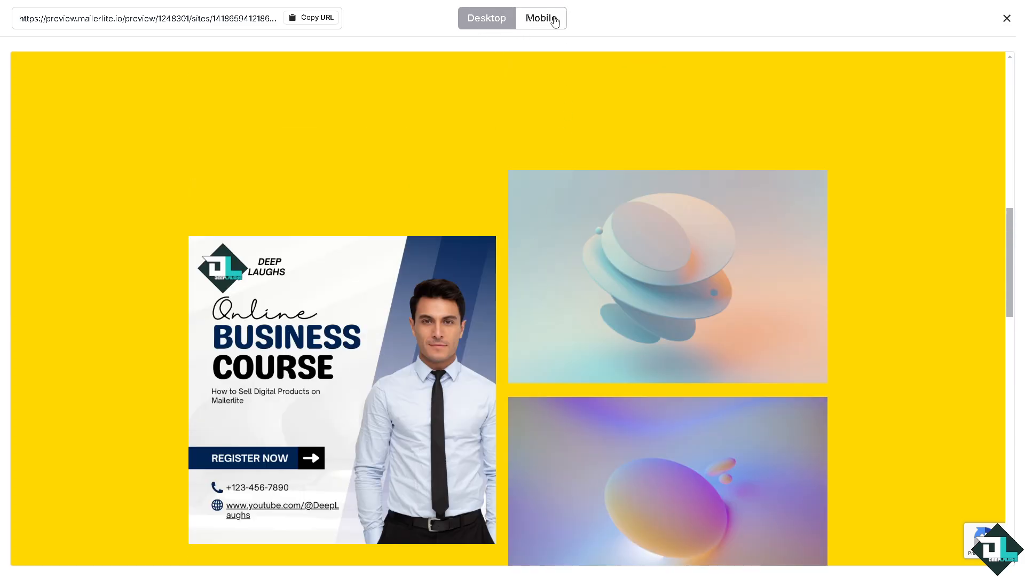
Step: Switch the preview to mobile view and examine the course graphic, gallery images and Meet the Team section
click(555, 19)
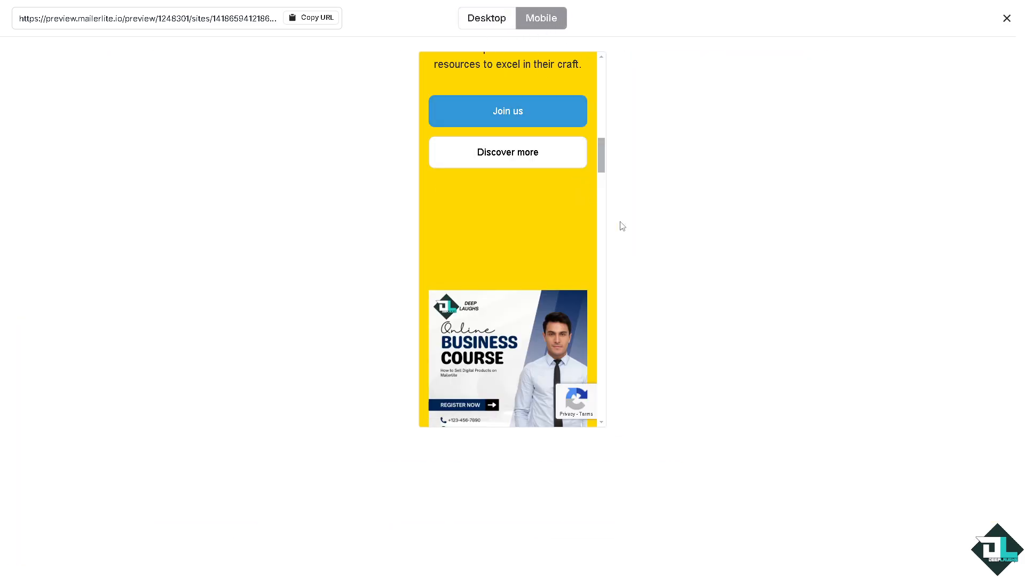
scroll(527, 218, down, 15)
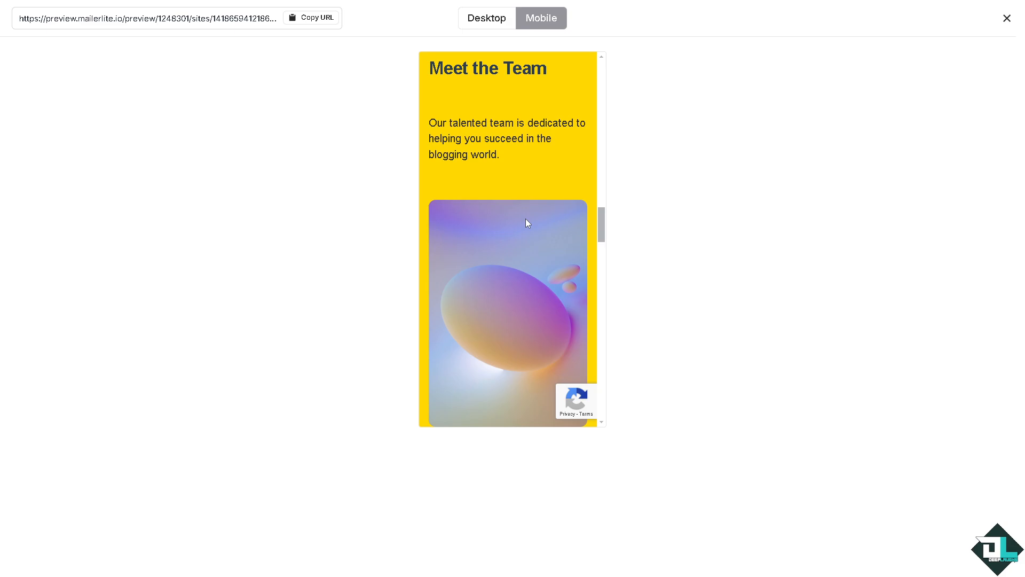
scroll(525, 219, down, 9)
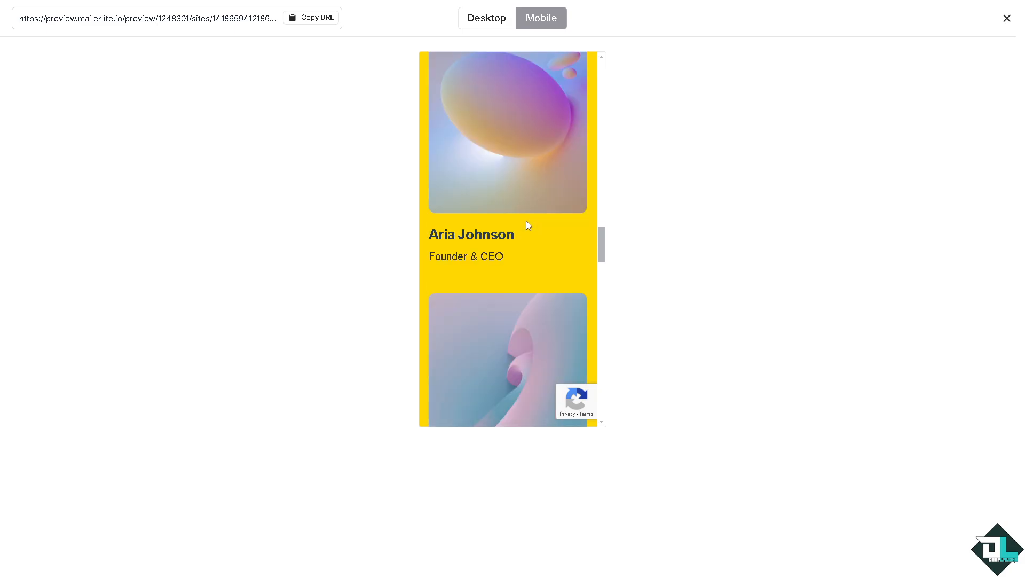
scroll(526, 223, down, 2)
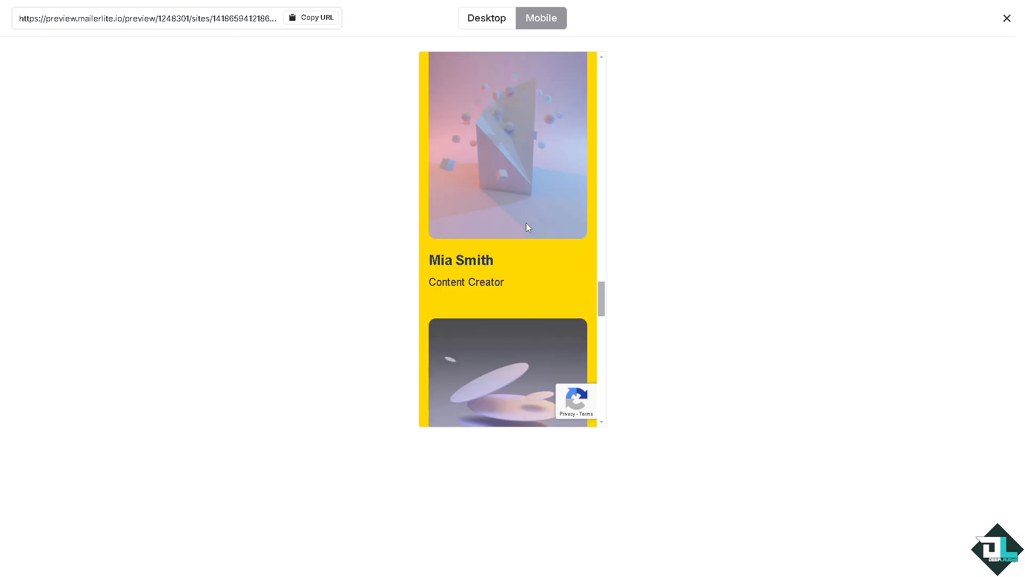
scroll(527, 223, down, 3)
scroll(526, 223, up, 5)
scroll(526, 225, up, 5)
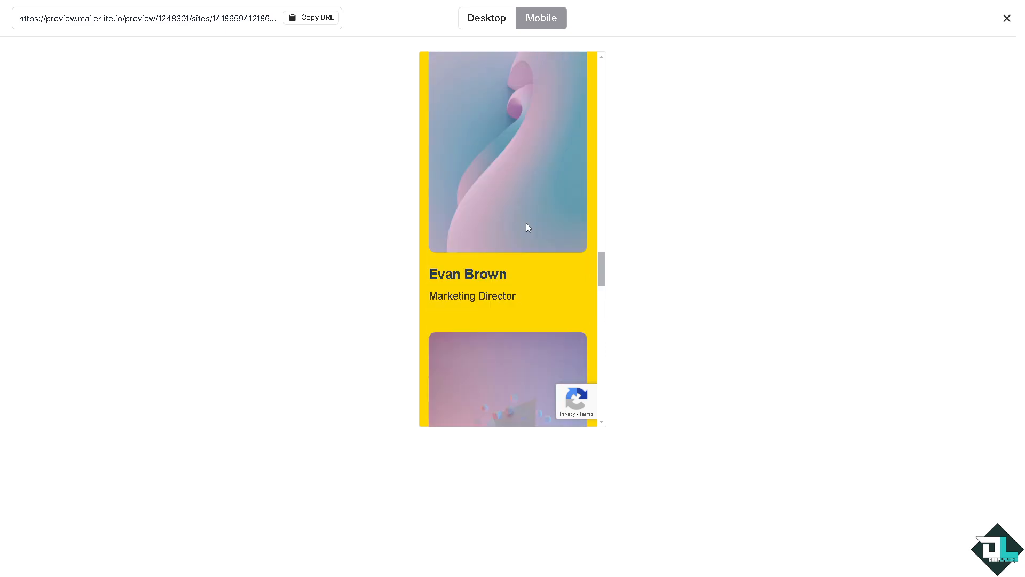
scroll(526, 224, up, 3)
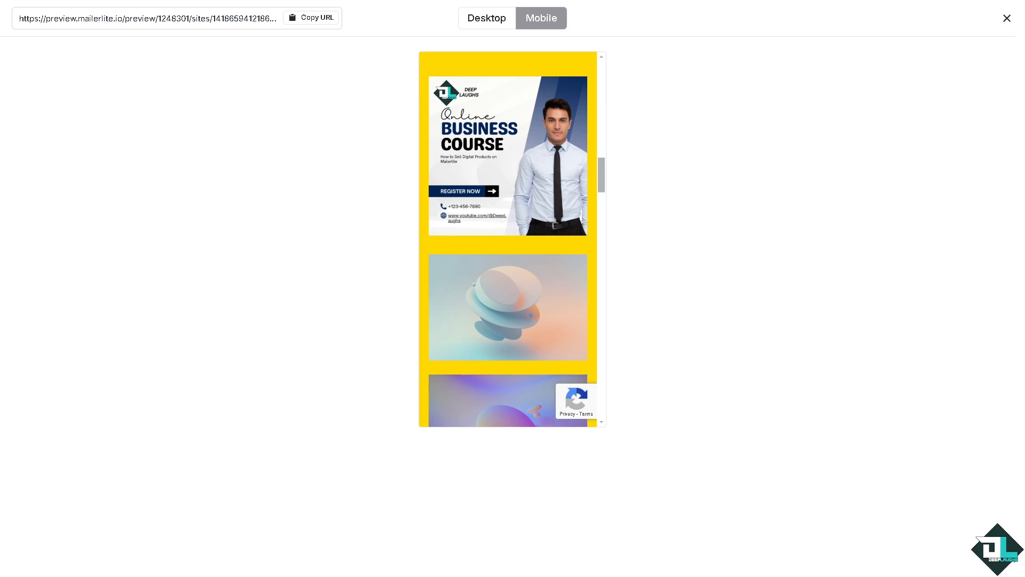
Step: Copy the landing page's preview URL, close the preview and finish editing to reach the page settings
click(314, 18)
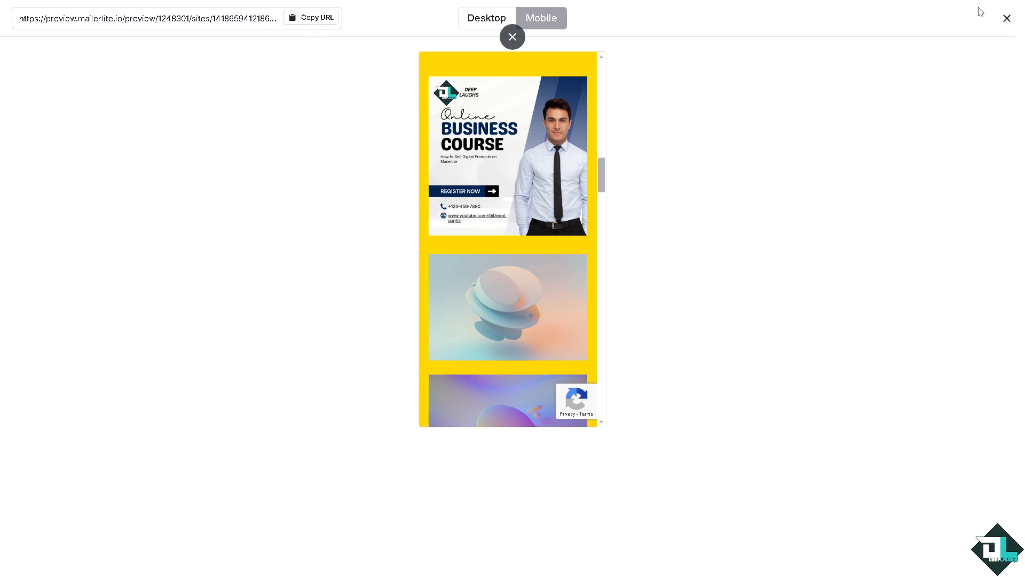
click(1007, 18)
click(975, 16)
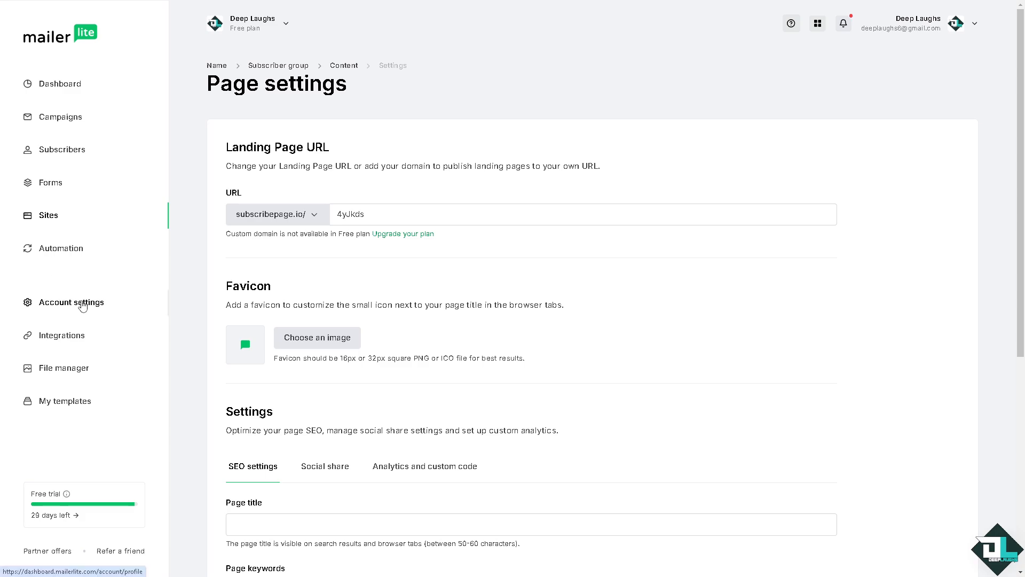
Step: Set PayPal as the default payment method in the account's plan and billing settings
click(80, 305)
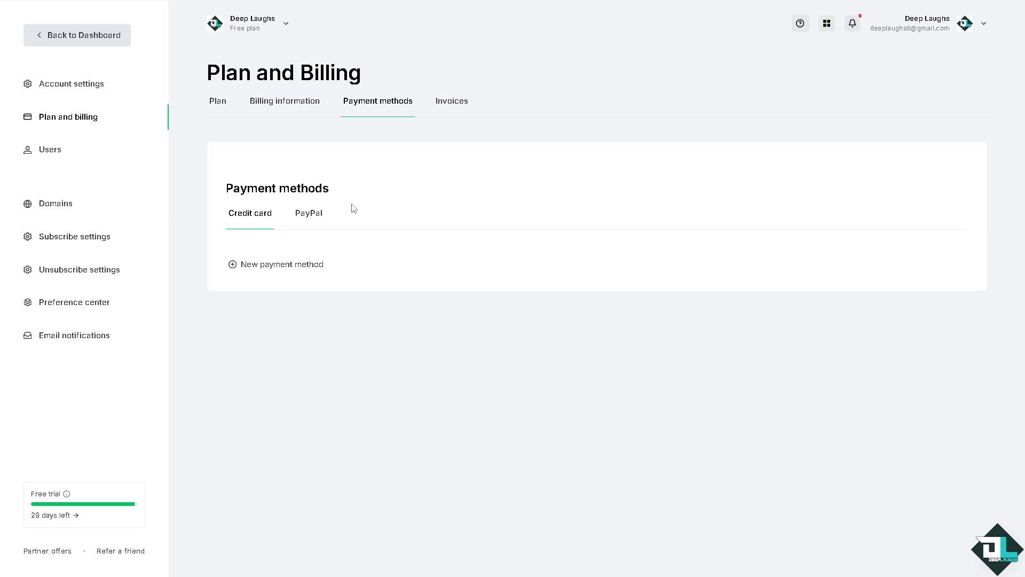
click(307, 215)
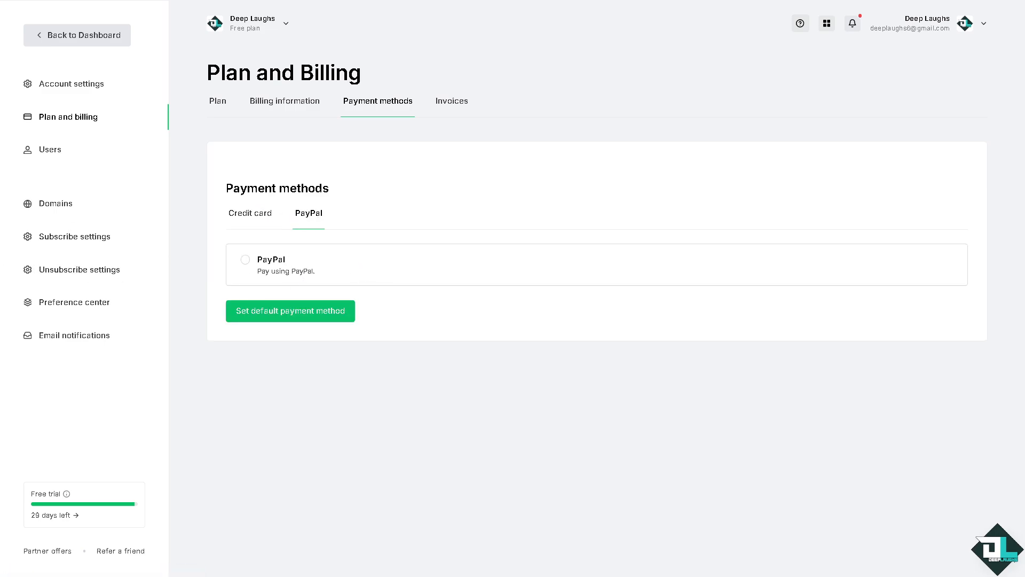
click(317, 319)
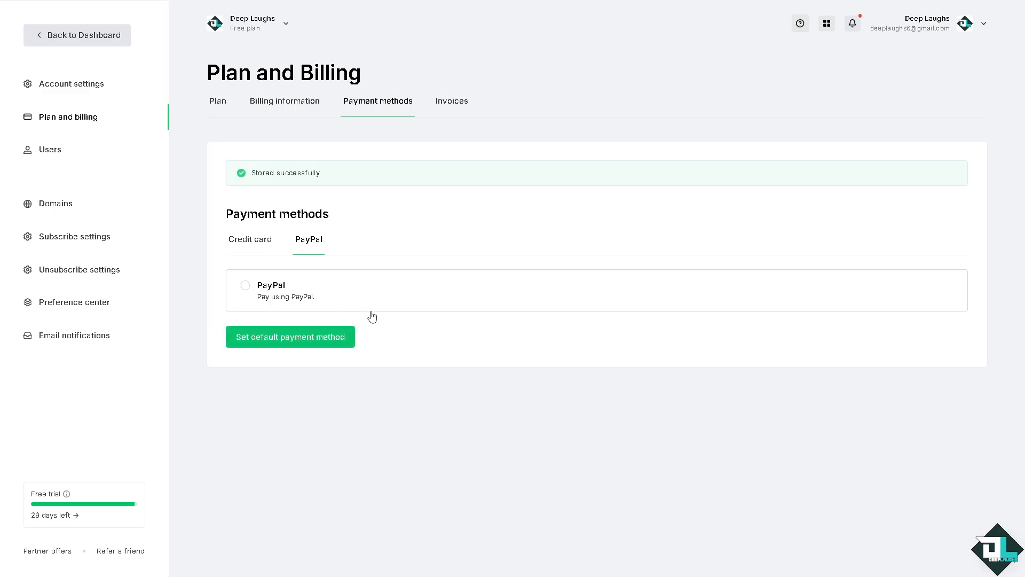
click(251, 286)
click(328, 336)
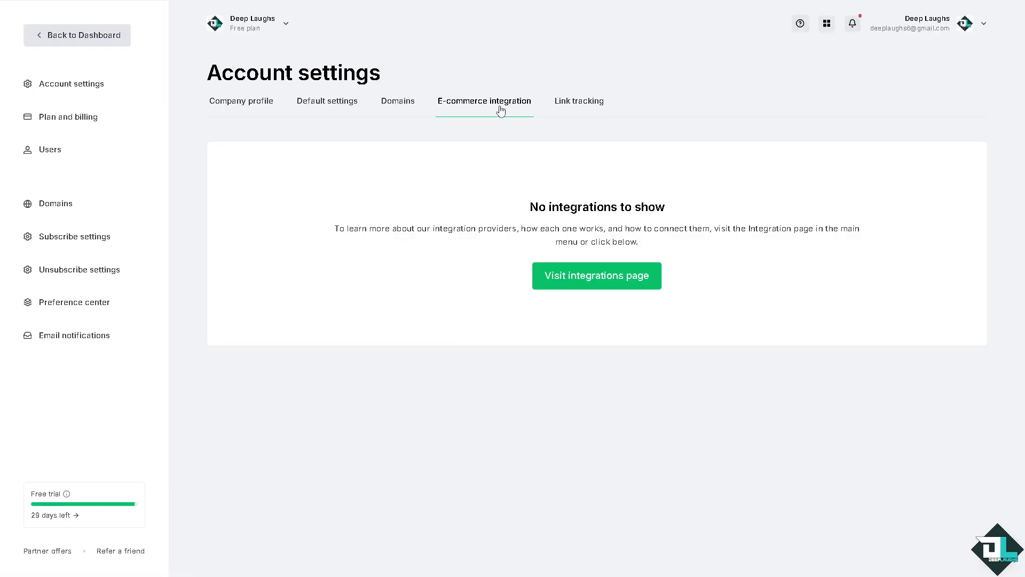
Step: Open the Integrations page from the e-commerce integration settings and look through the available integrations
click(596, 273)
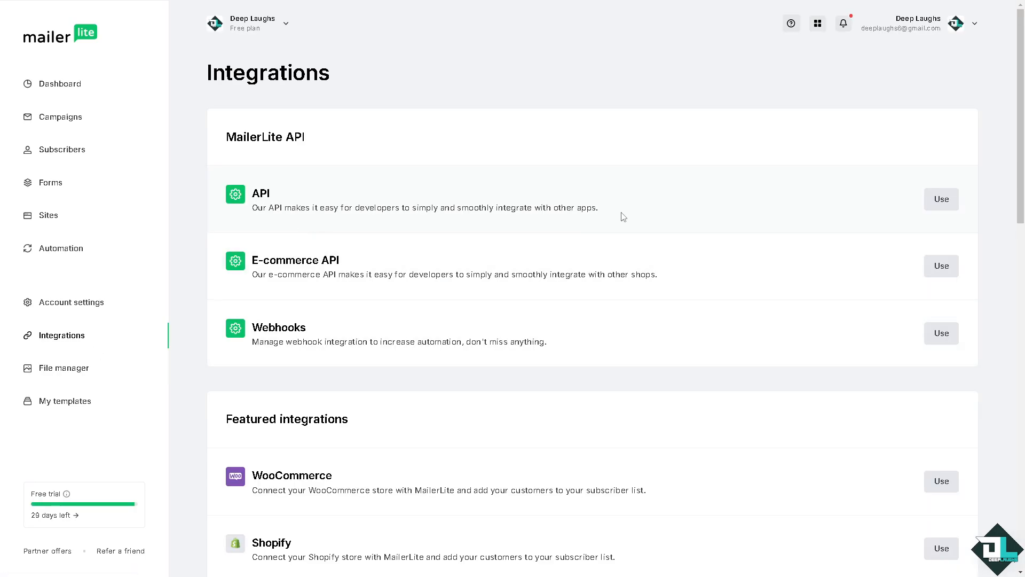
scroll(502, 302, down, 3)
scroll(502, 302, down, 1)
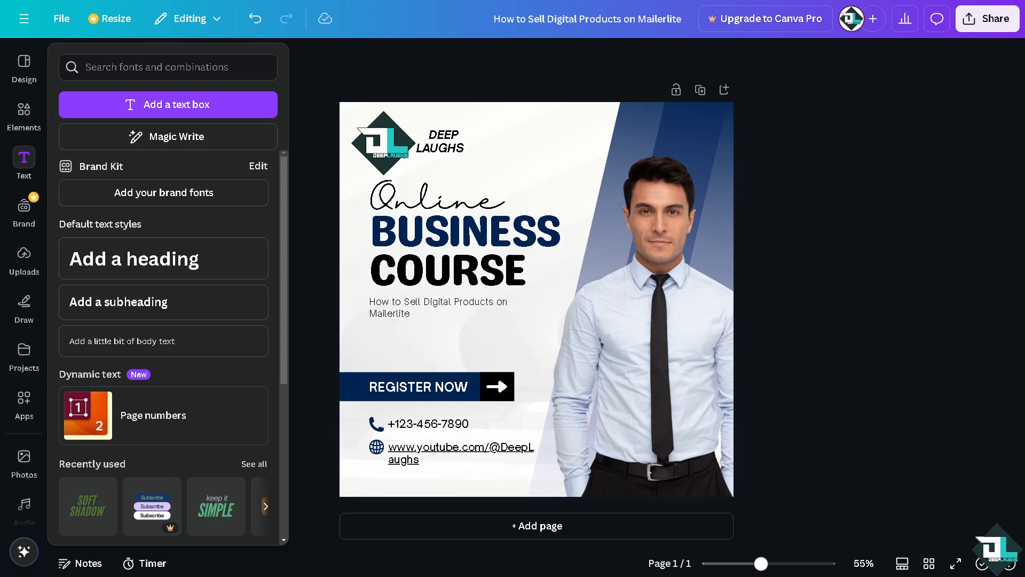
Step: Switch to Canva and create a public view link for the Online Business Course design
click(987, 19)
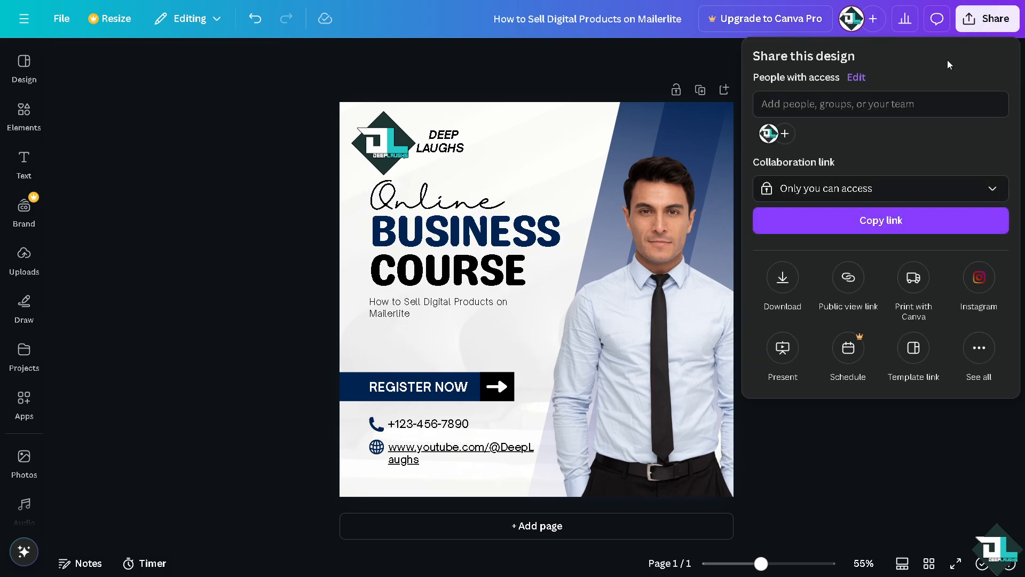
click(849, 279)
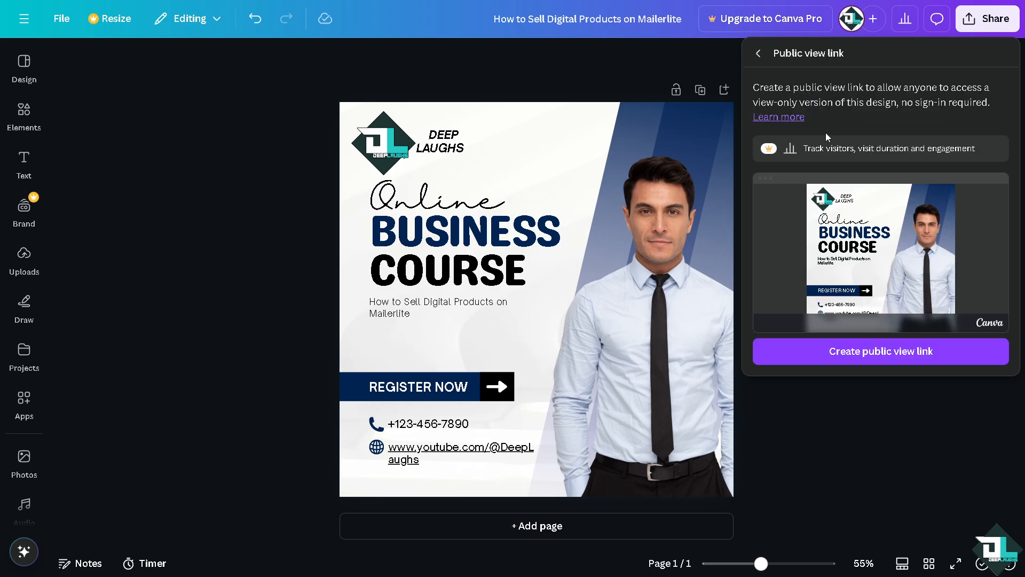
click(888, 354)
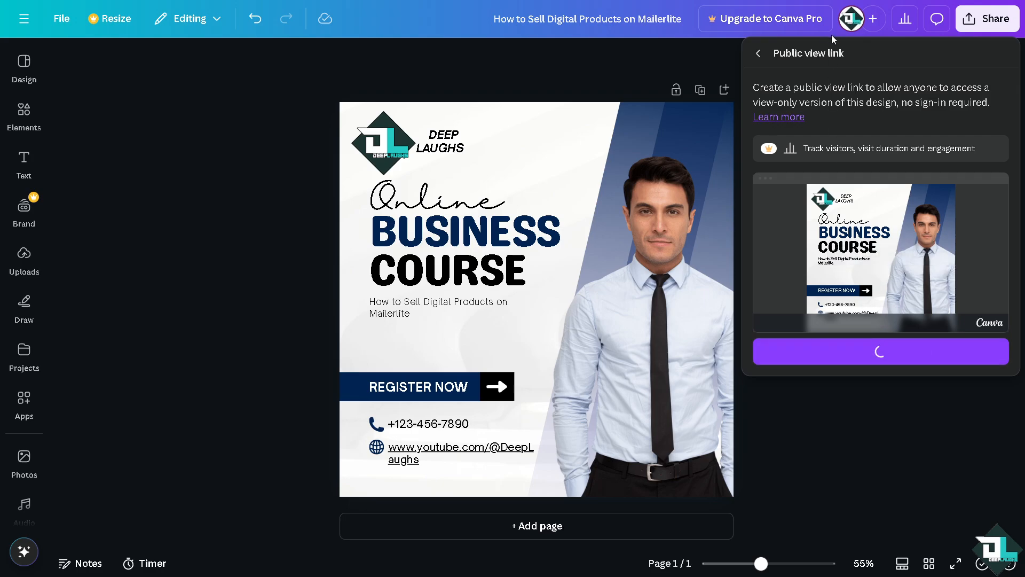
click(758, 53)
Step: Review the design's download file types and the full list of ways to publish it
click(783, 288)
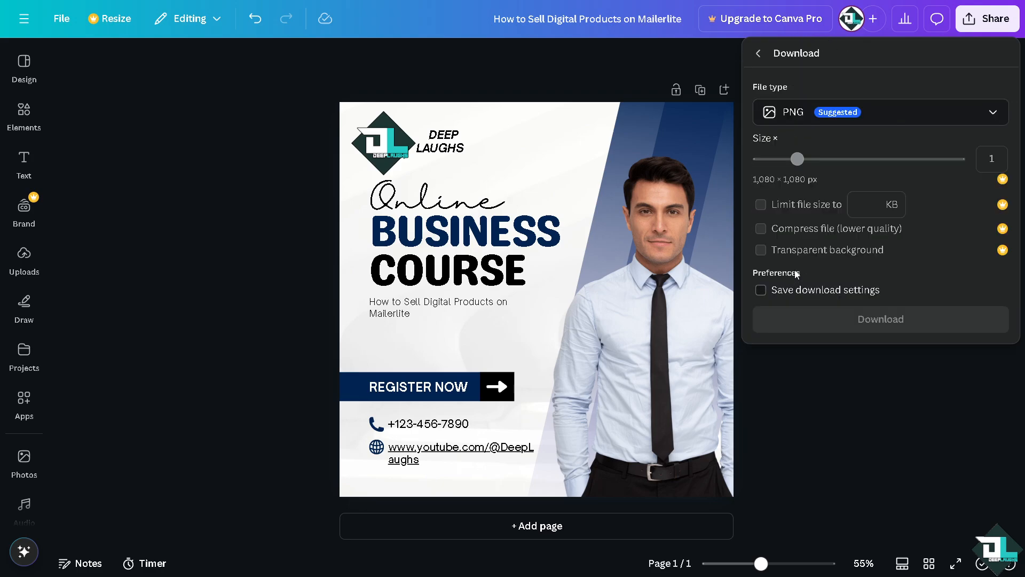
click(871, 121)
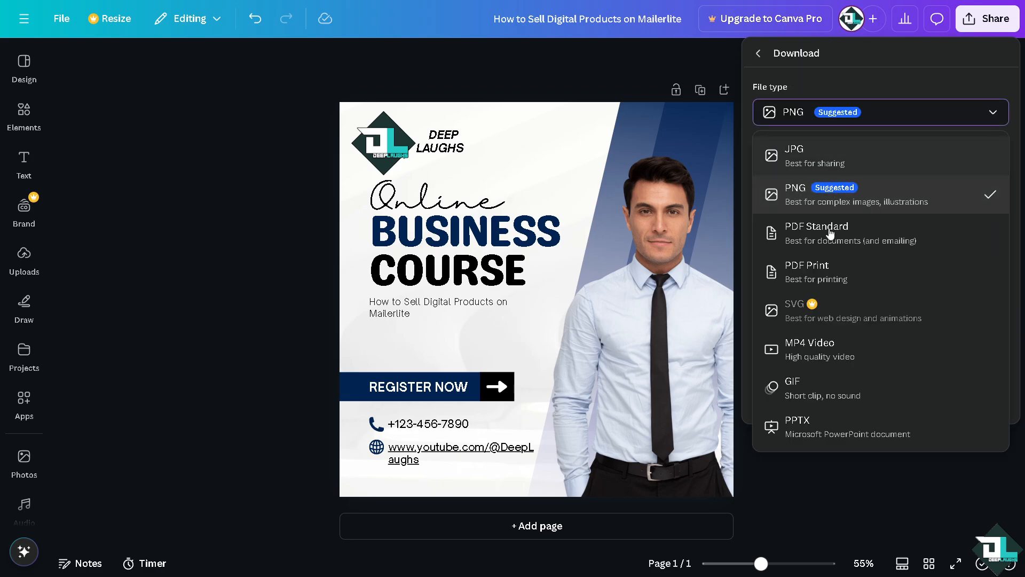
click(759, 54)
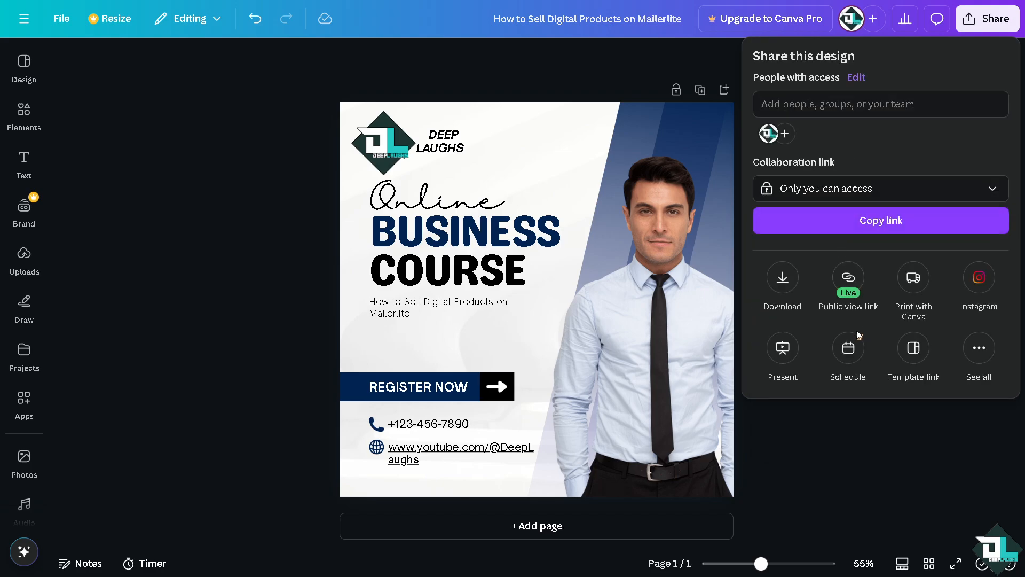
click(979, 348)
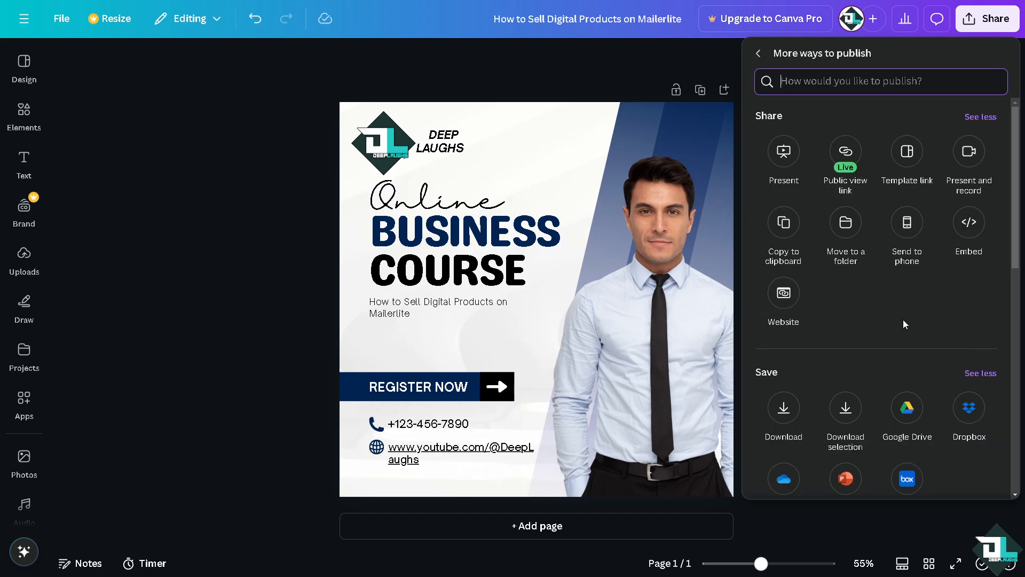